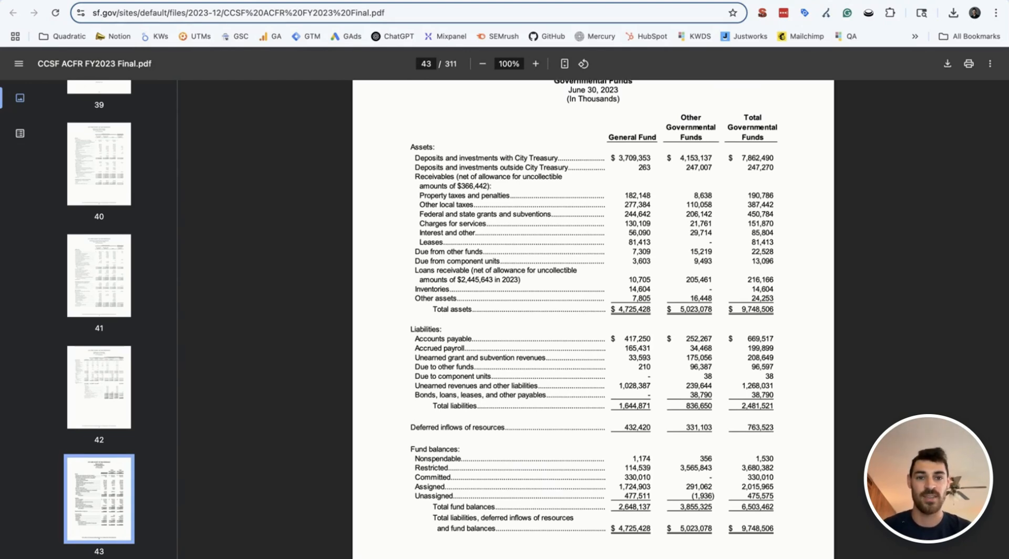
- Switch to Quadratic and attach CCSF ACFR FY2023 Final.pdf from Downloads to the sheet chat
key("ctrl+Tab")
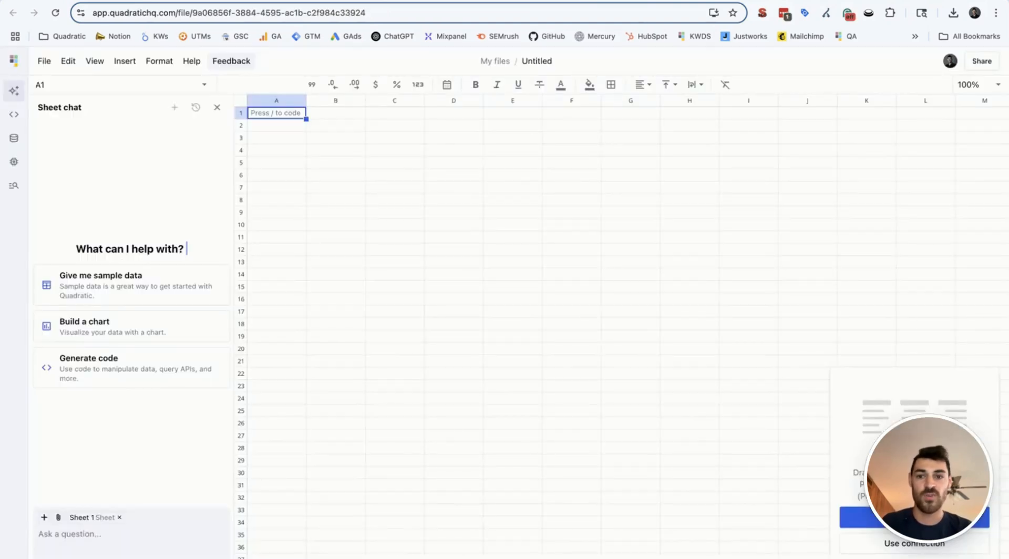
left_click(132, 535)
left_click(59, 518)
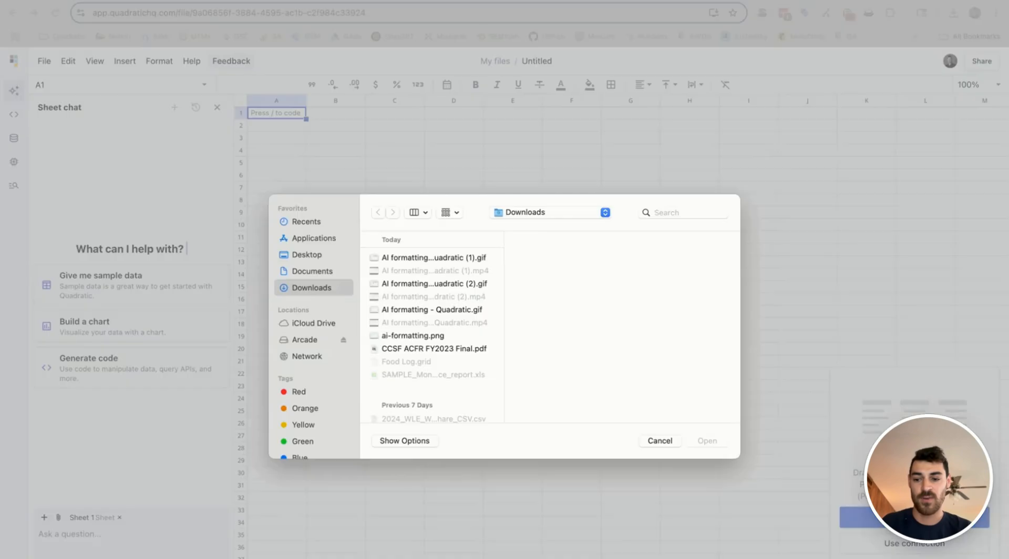
double_click(433, 349)
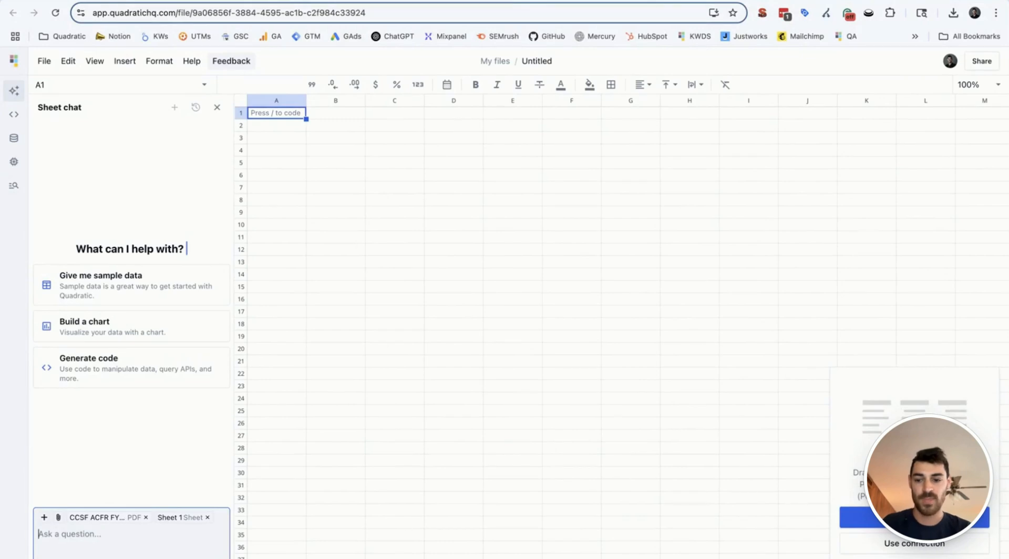
- Send the chat request "Please pull the balance sheet from page 43" and check the extracted table against the source PDF
type("Please pull")
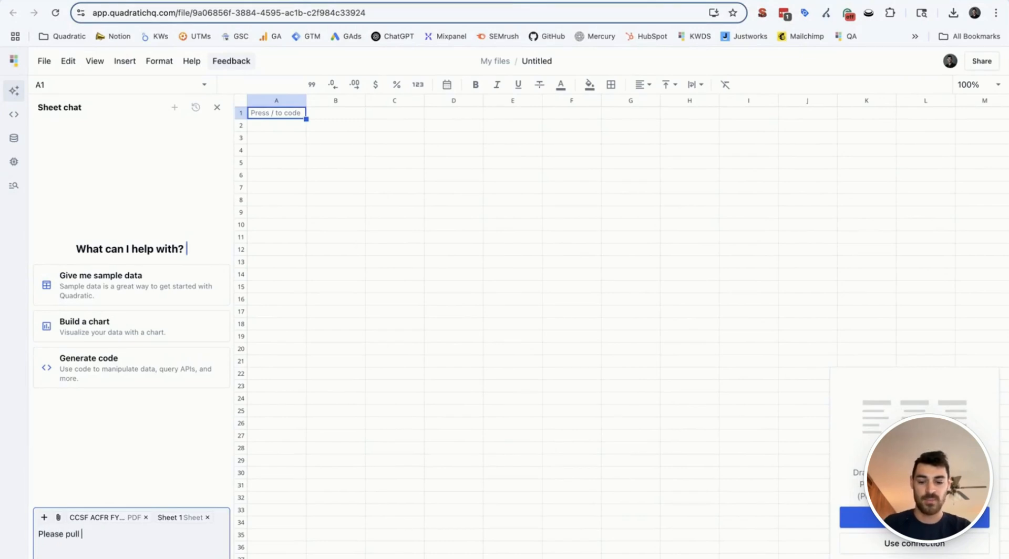
type(" the balance sheet fr")
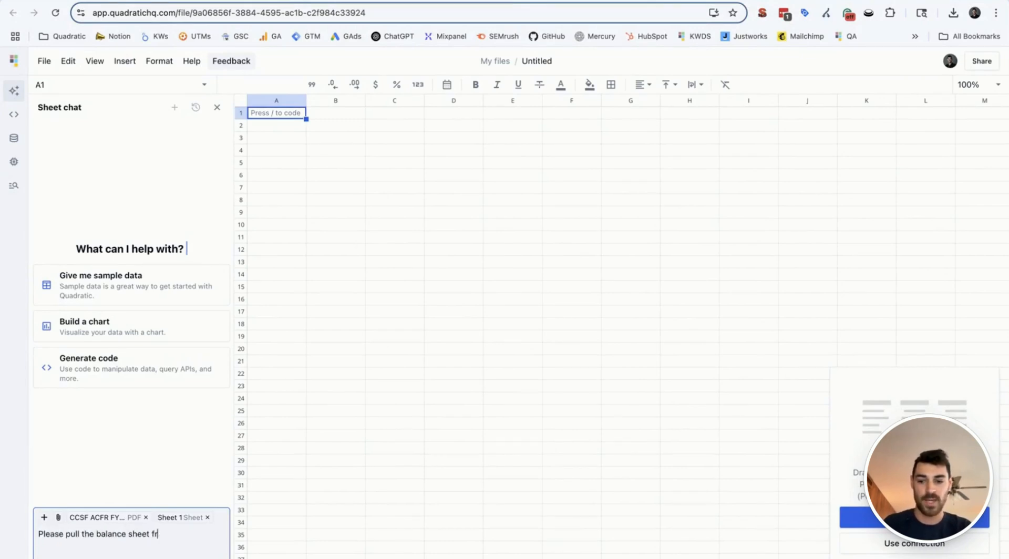
type("om page 43")
key("Return")
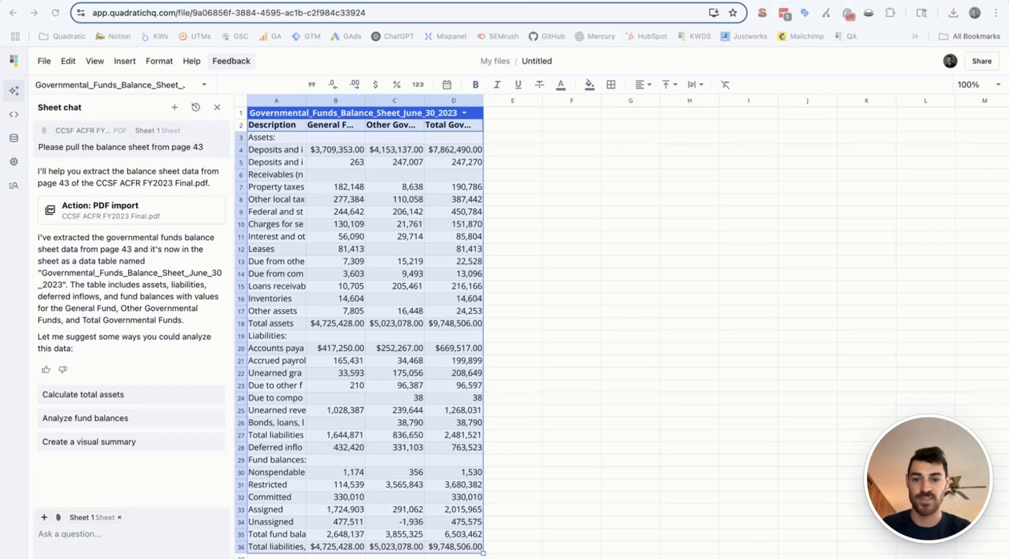
key("ctrl+Tab")
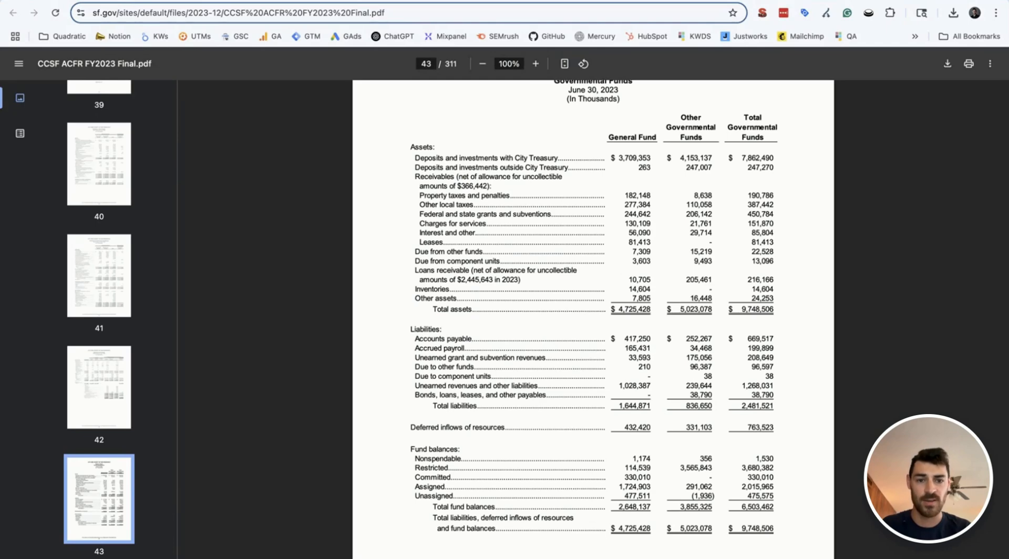
key("ctrl+shift+Tab")
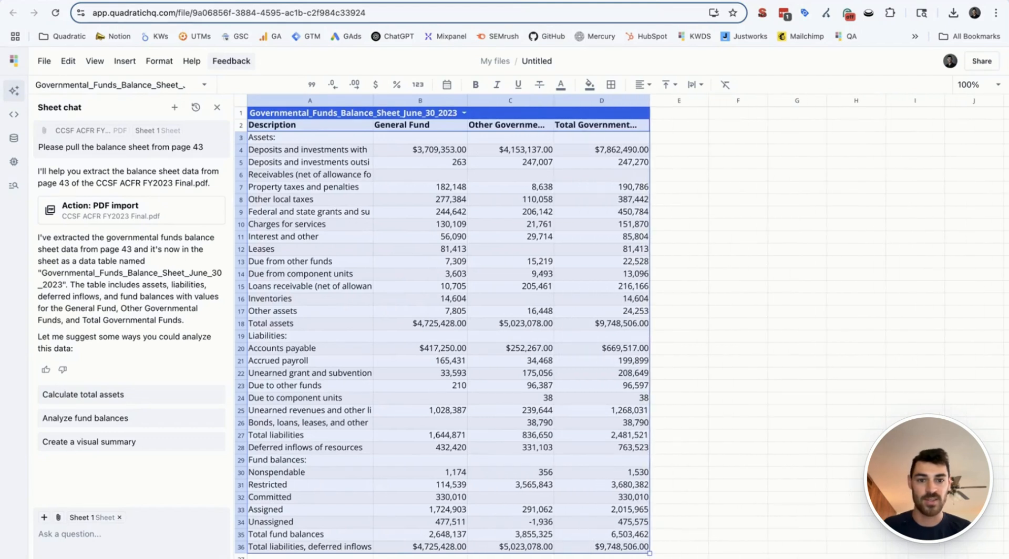
- Send the chat request "Pull out the assets info from the larger table"
left_click(131, 534)
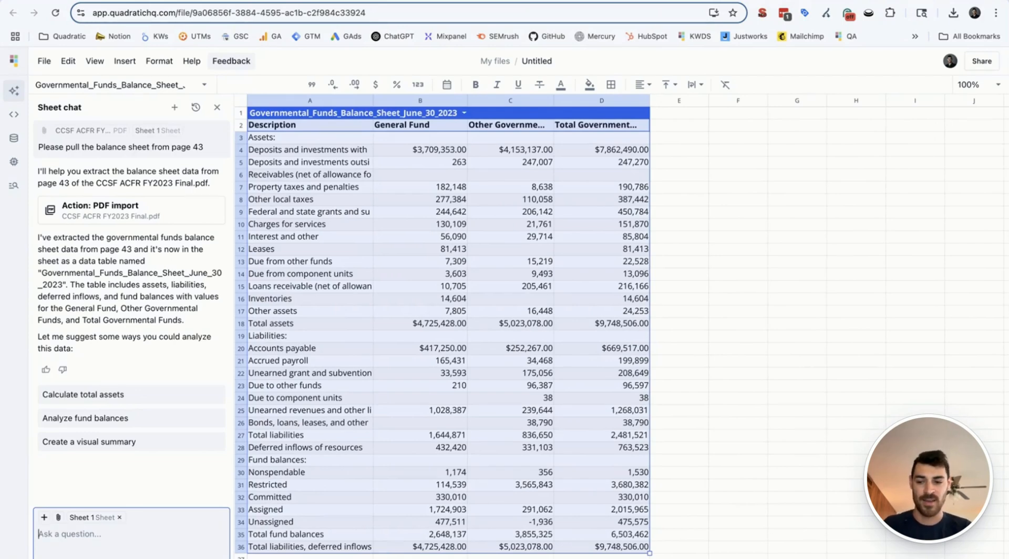
type("Pull out the as")
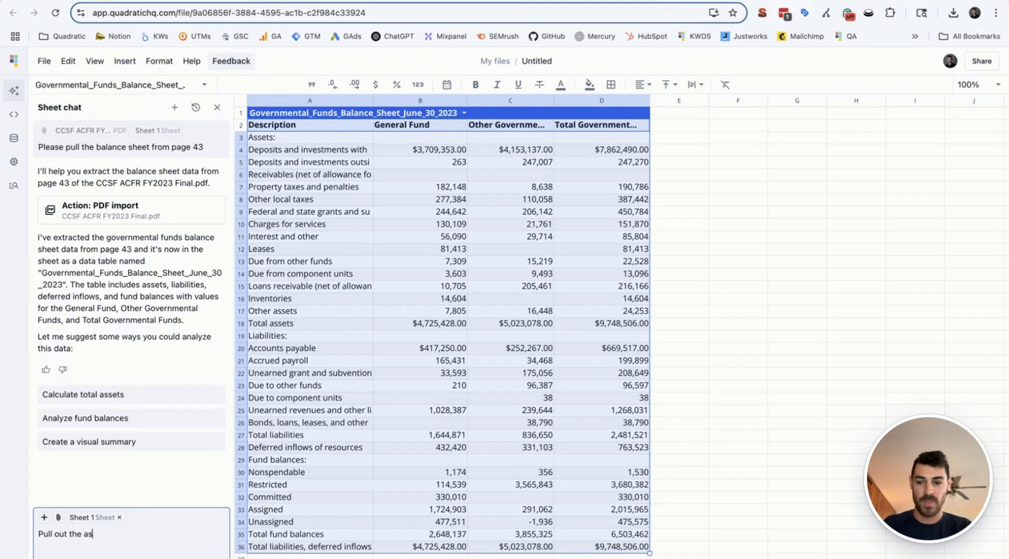
type("sets info from")
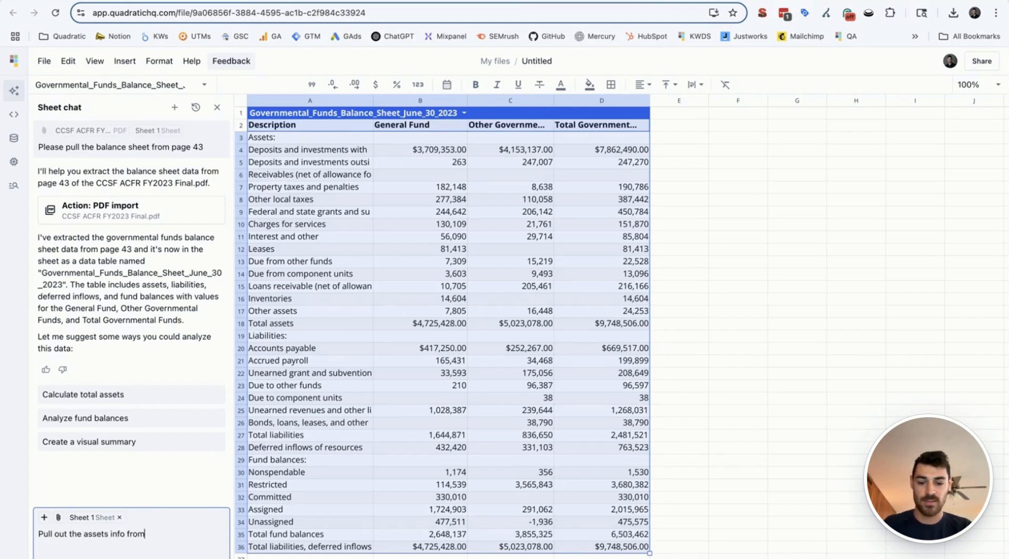
type(" the larger table")
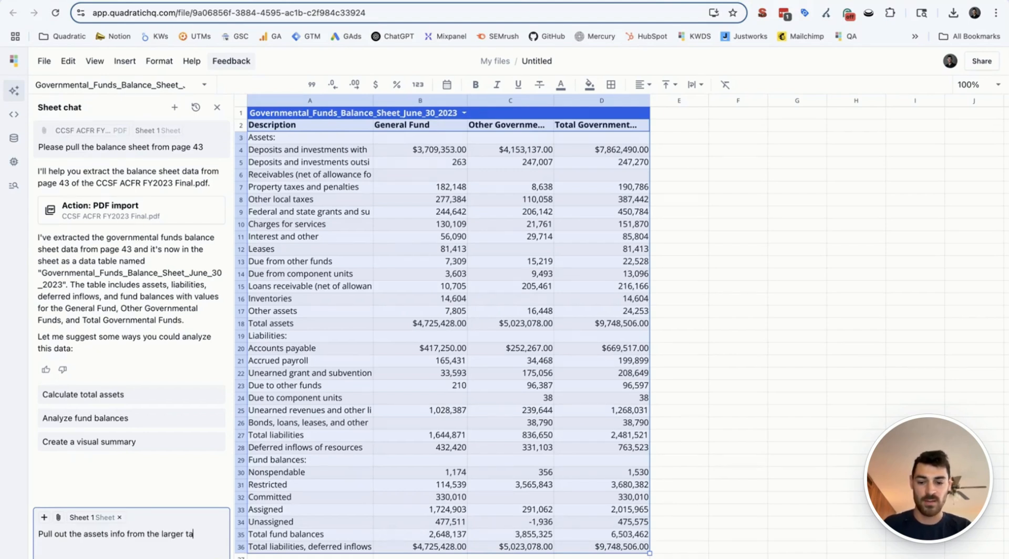
key("Return")
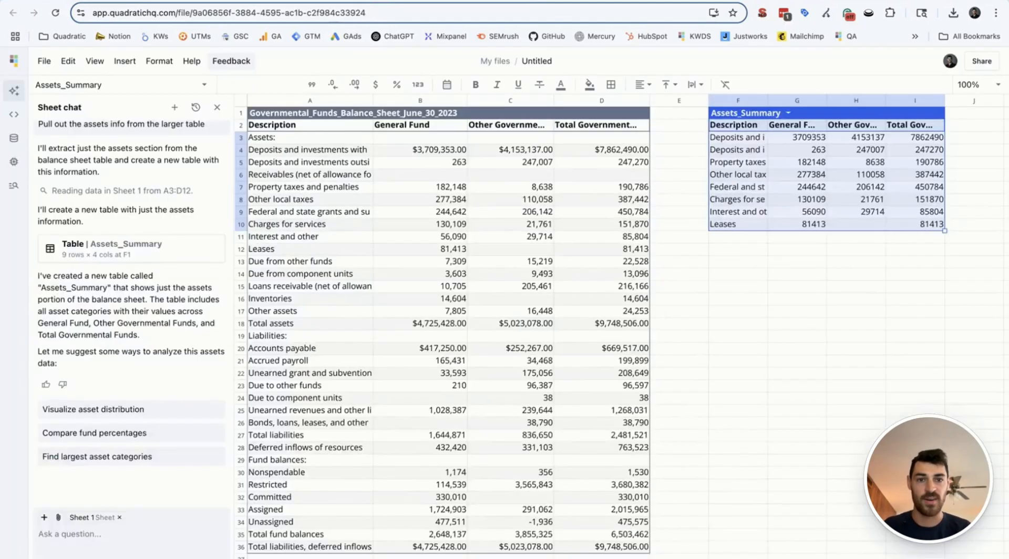
- Send the chat request "Pull the liabilities" to extract that section of the balance sheet
left_click(131, 534)
type("Puul")
key("BackSpace")
key("BackSpace")
key("BackSpace")
type("ull the liabilities")
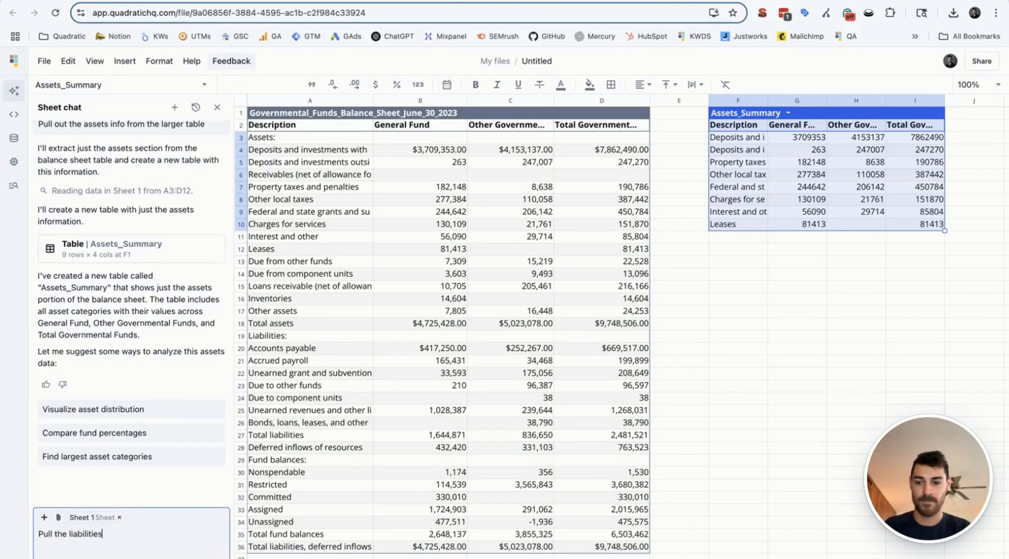
key("Return")
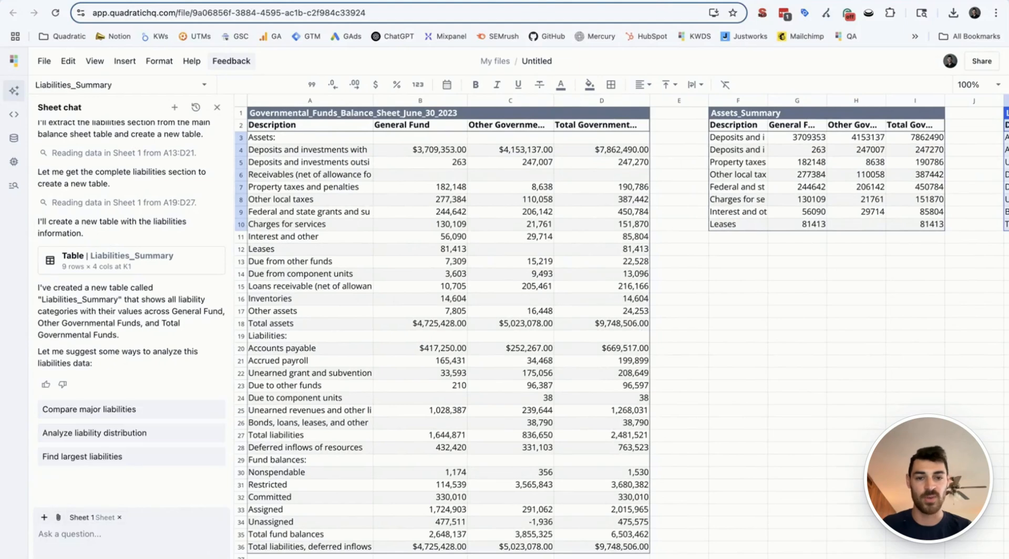
- Send the chat request "Pull the deferred inflows of resources" to extract that balance sheet line
left_click(130, 535)
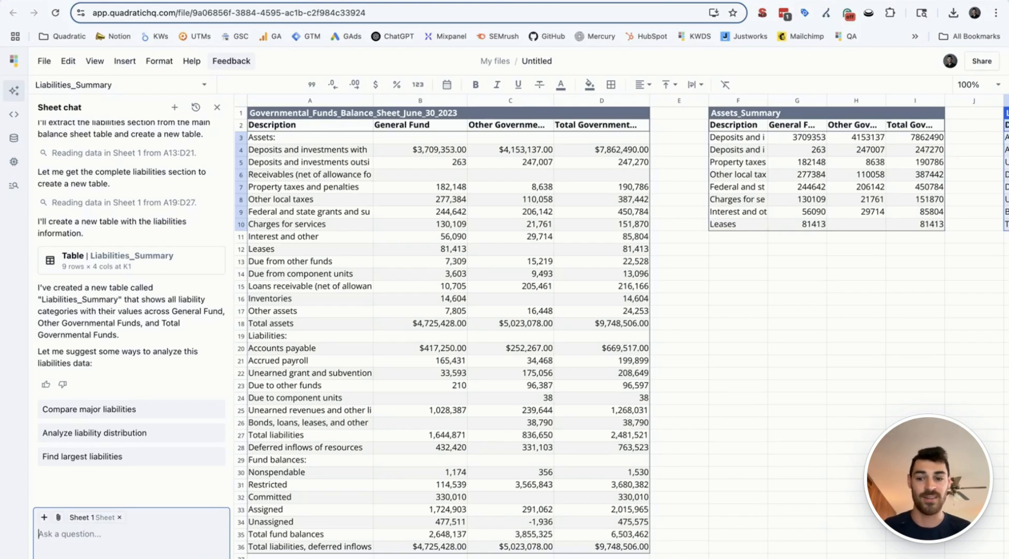
mouse_move(51, 203)
left_mouse_down()
mouse_move(111, 203)
mouse_move(40, 203)
left_mouse_up()
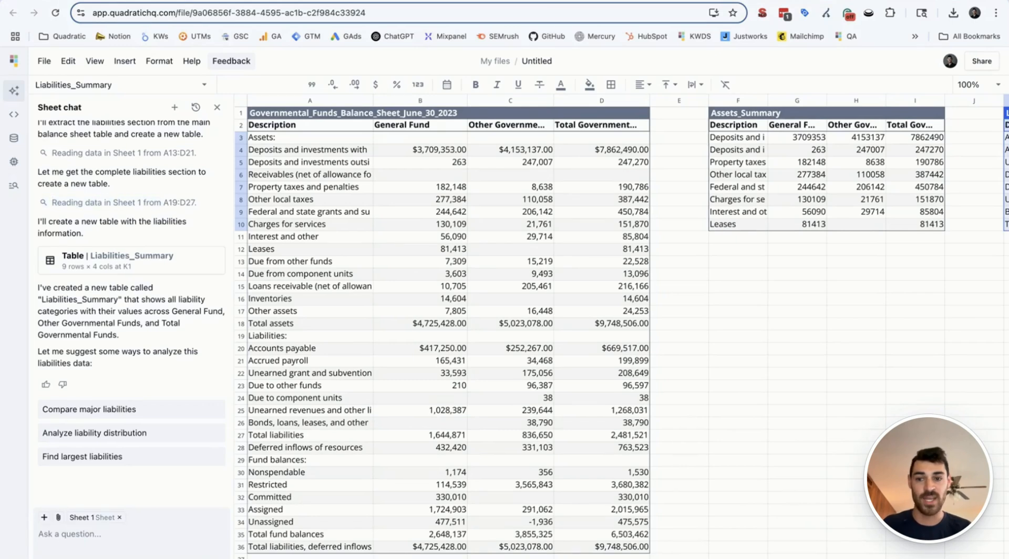
left_click(70, 534)
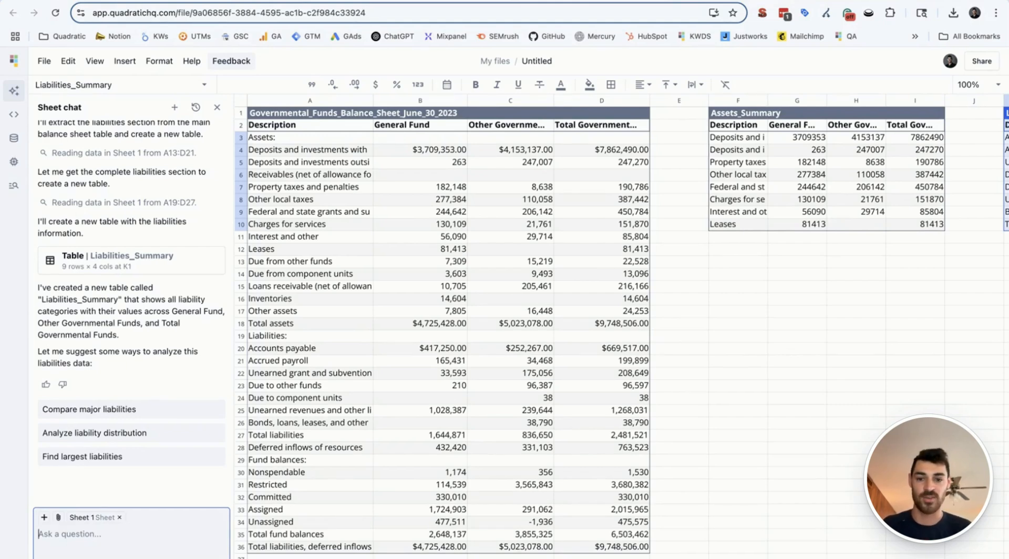
type("Pull the")
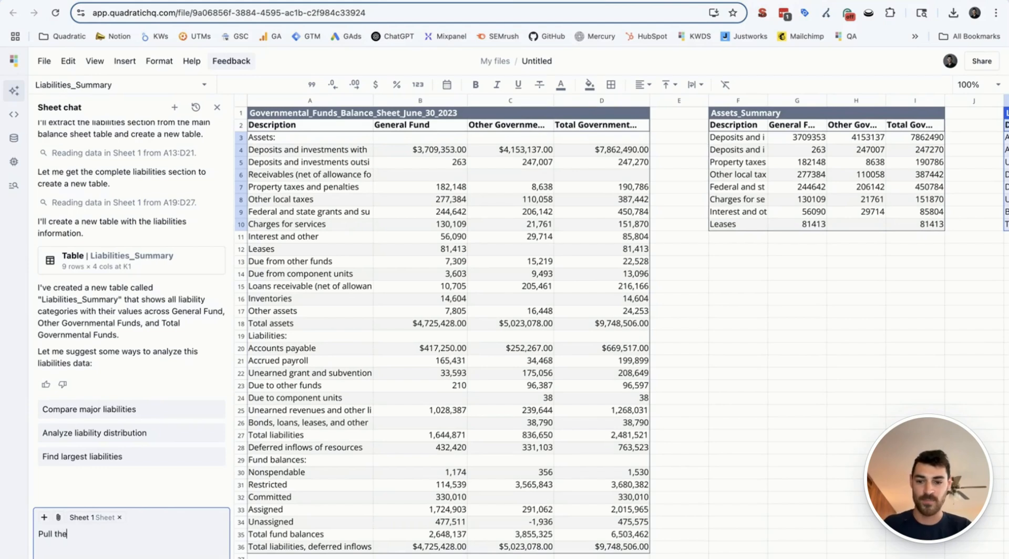
type(" deferred inflows ")
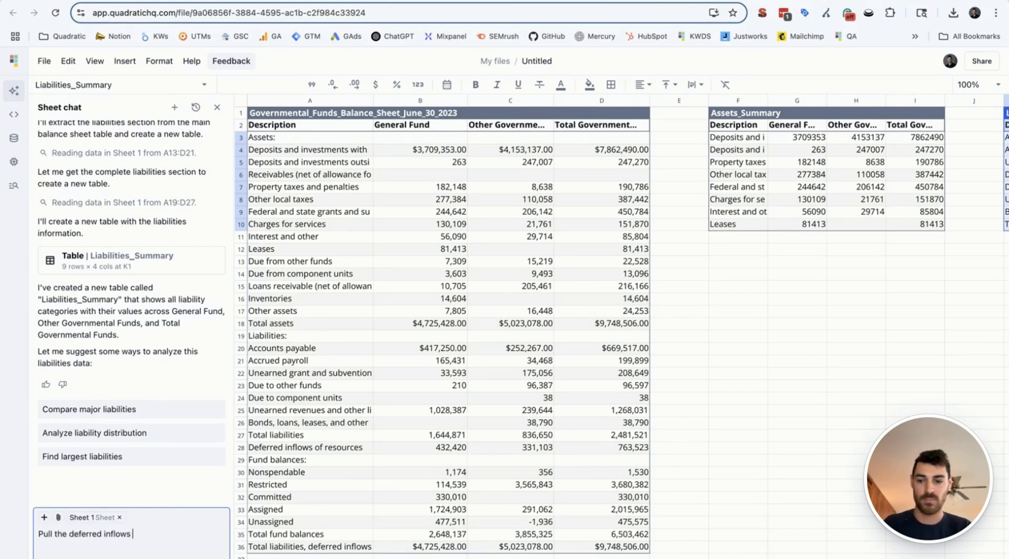
type("of resources")
key("Return")
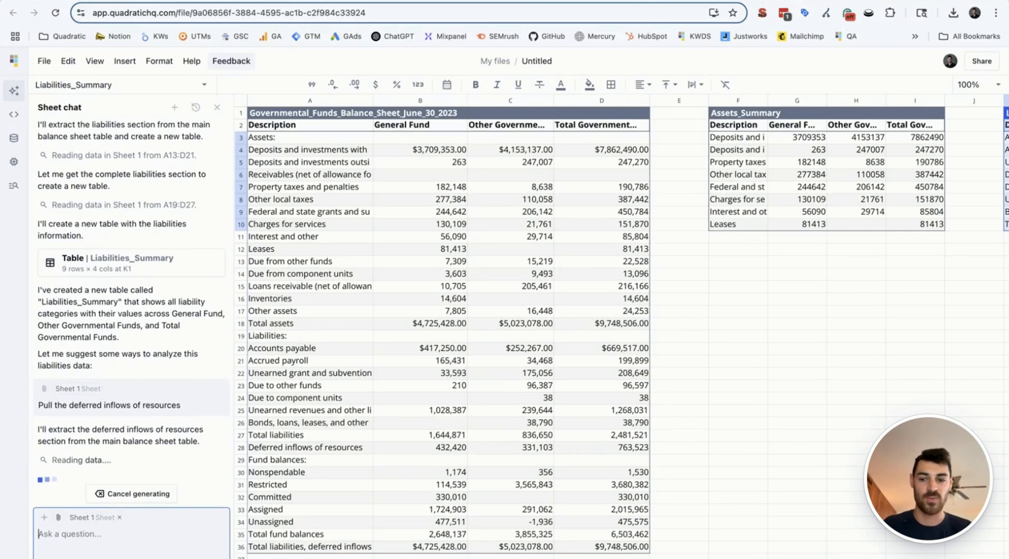
- Send the chat request "Pull the fund balances" to extract that section of the balance sheet
type("Pull the ")
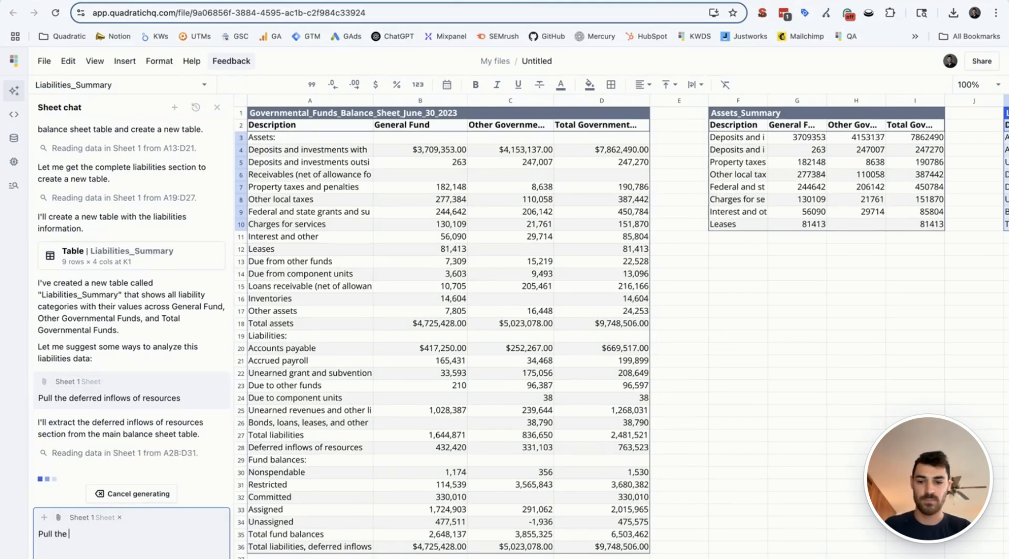
type("fund balances")
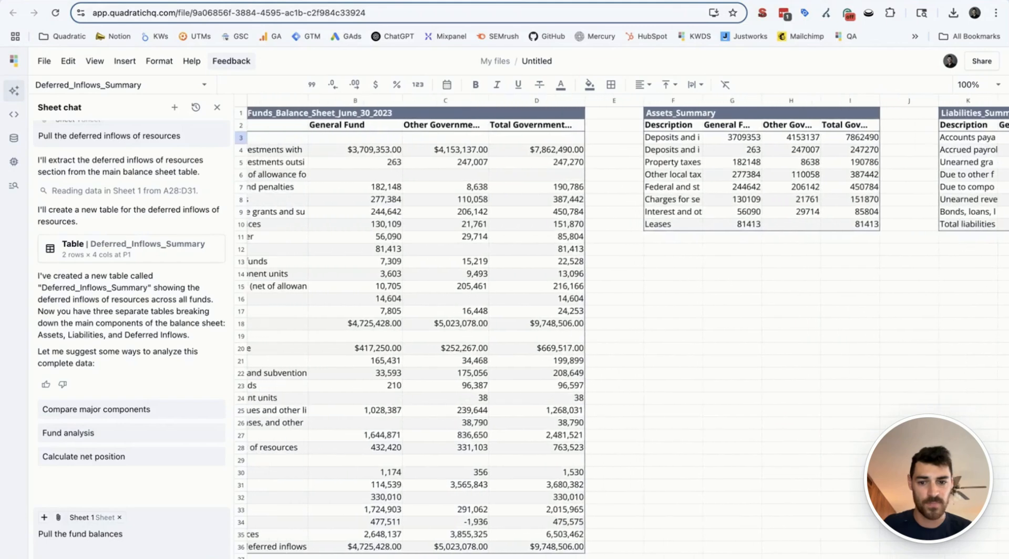
key("Return")
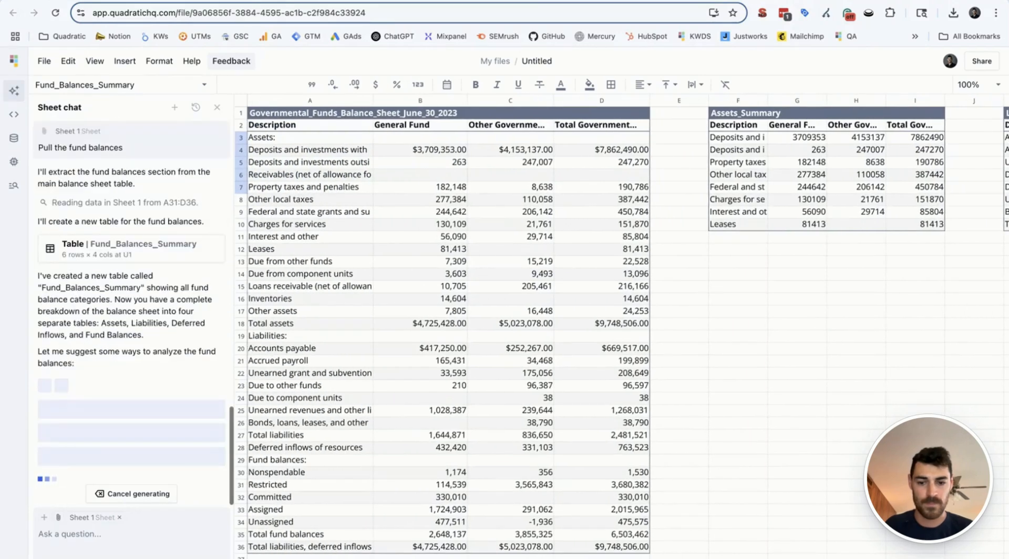
- Send the chat request "Add the total assets to the assets table" and review the Assets_Summary table
type("Add the tota")
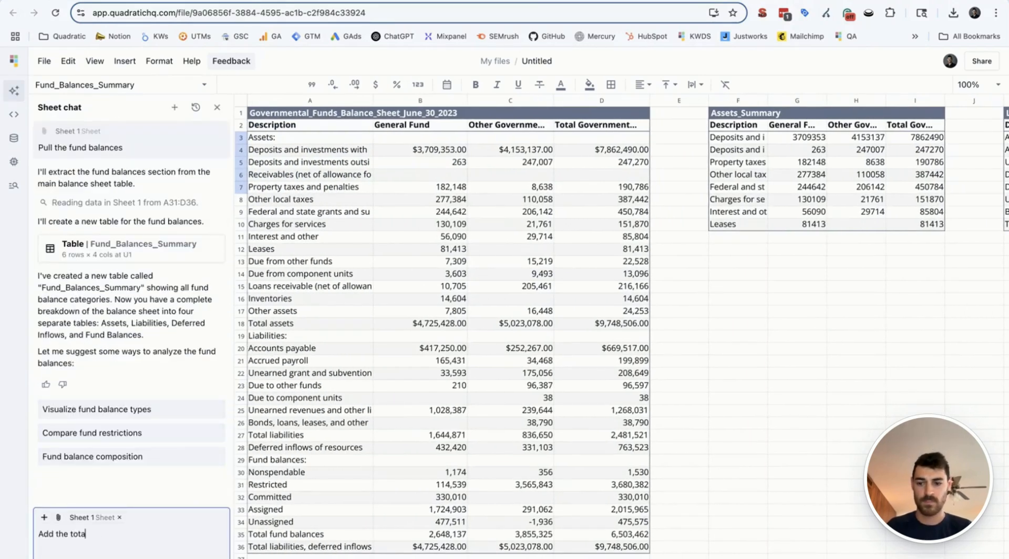
type("l assets to the ass")
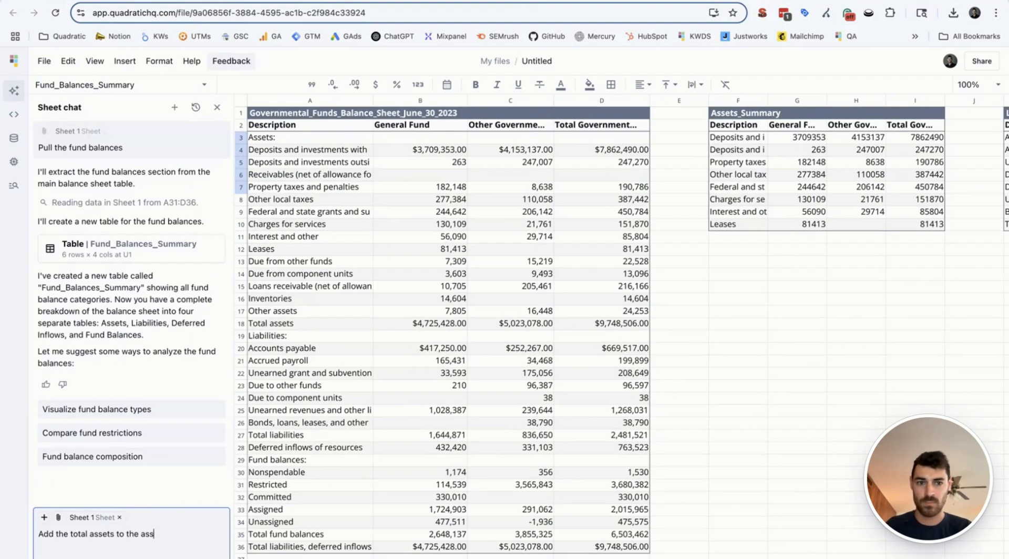
type("ets table")
key("Return")
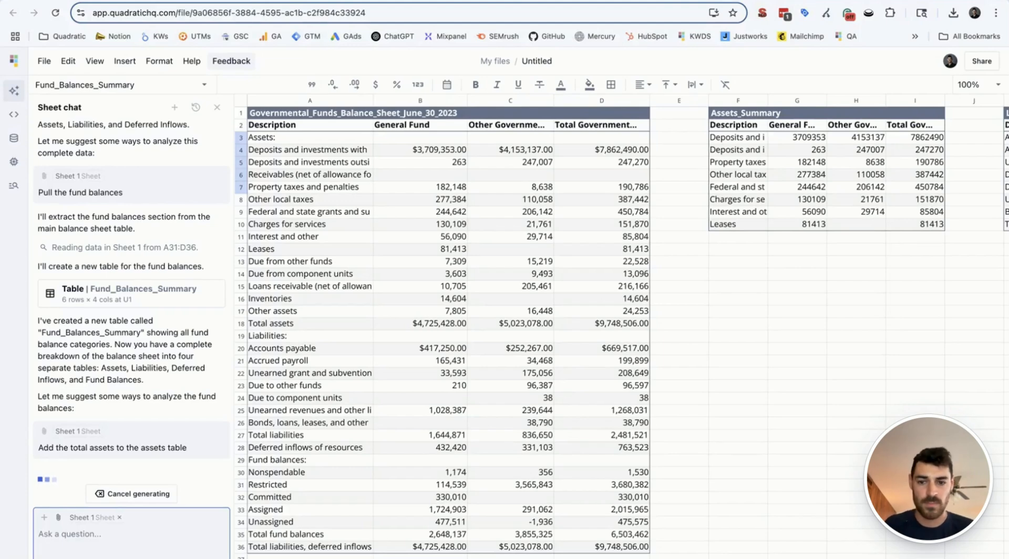
scroll(620, 326, "right", 7)
scroll(620, 325, "left", 7)
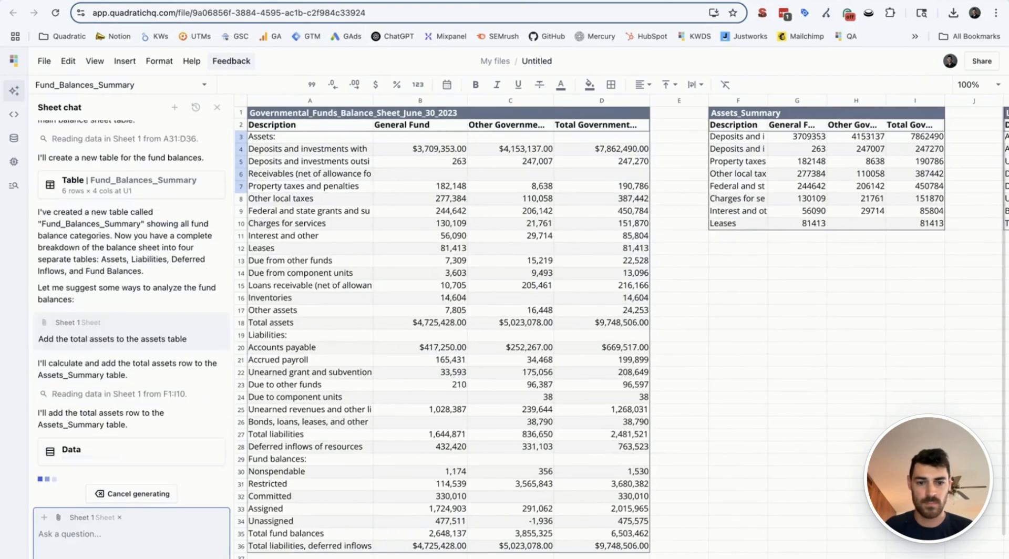
scroll(620, 325, "right", 1)
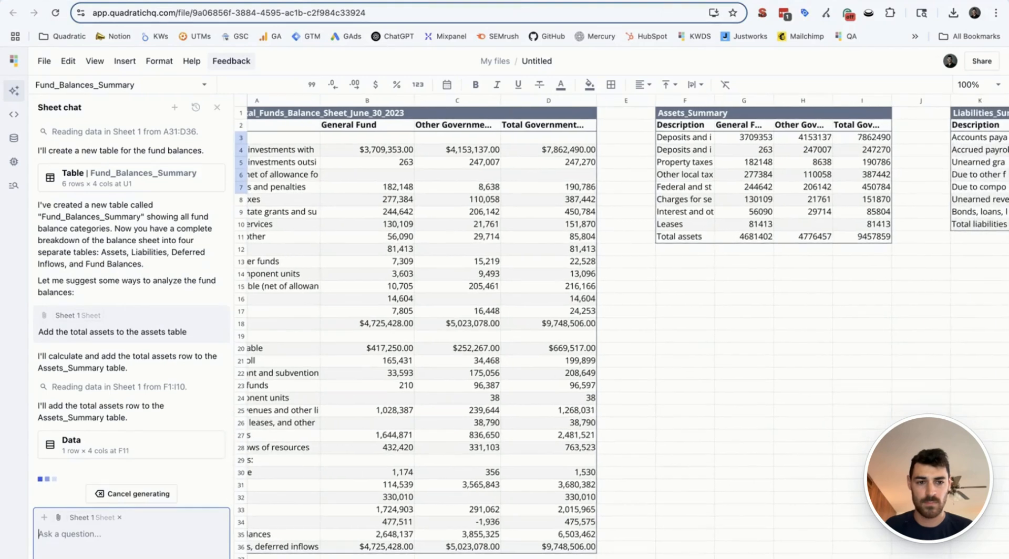
scroll(620, 325, "left", 1)
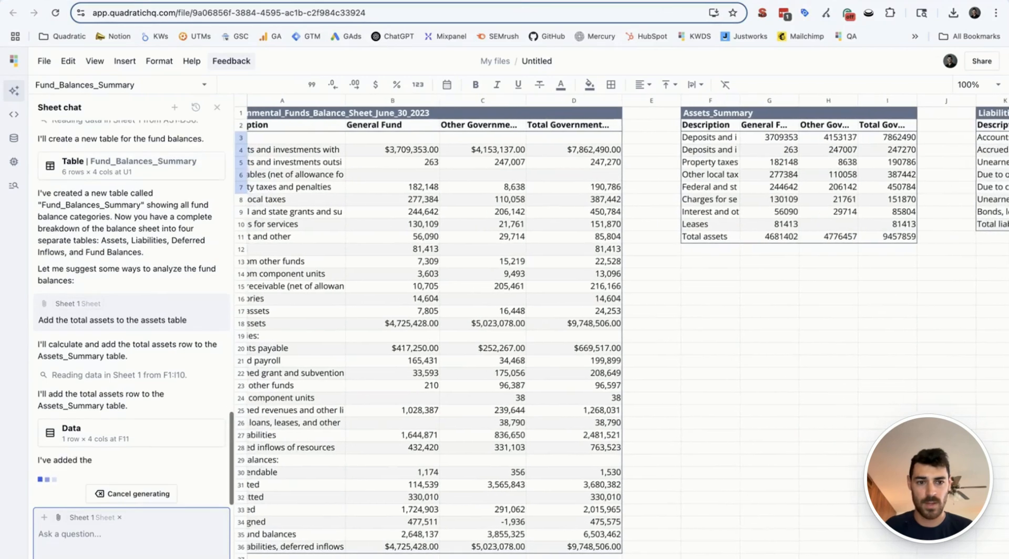
- Check the Other Governmental Funds total in cell H11, and send the chat "Try again, one of the numbers is wrong"
left_click(855, 237)
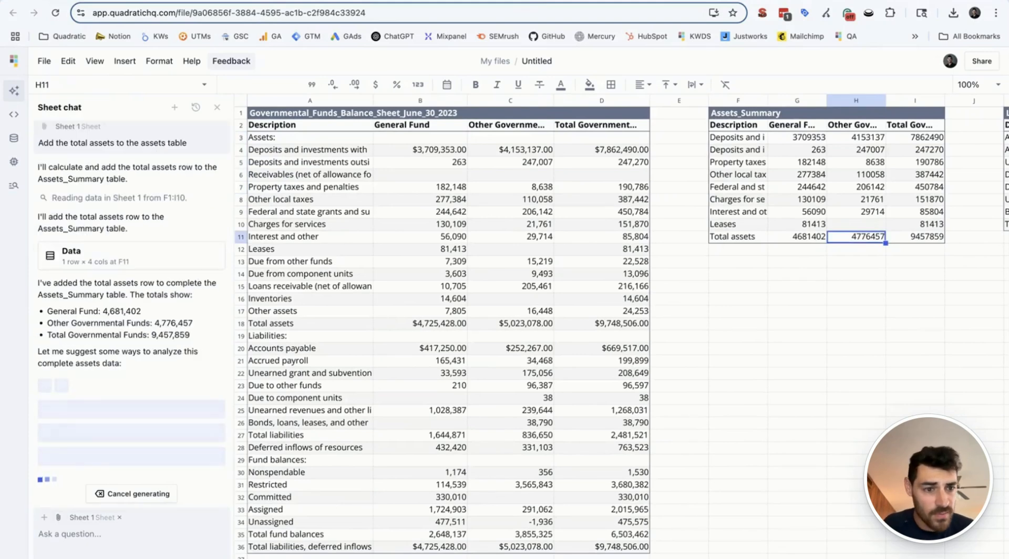
left_click(131, 535)
type("Try again, one of the numbers is wrong")
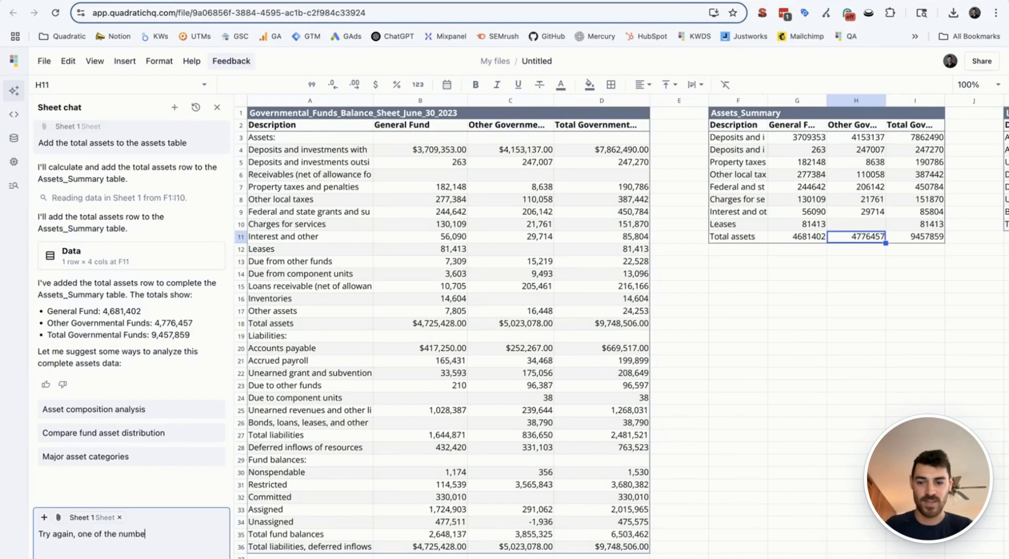
key("Return")
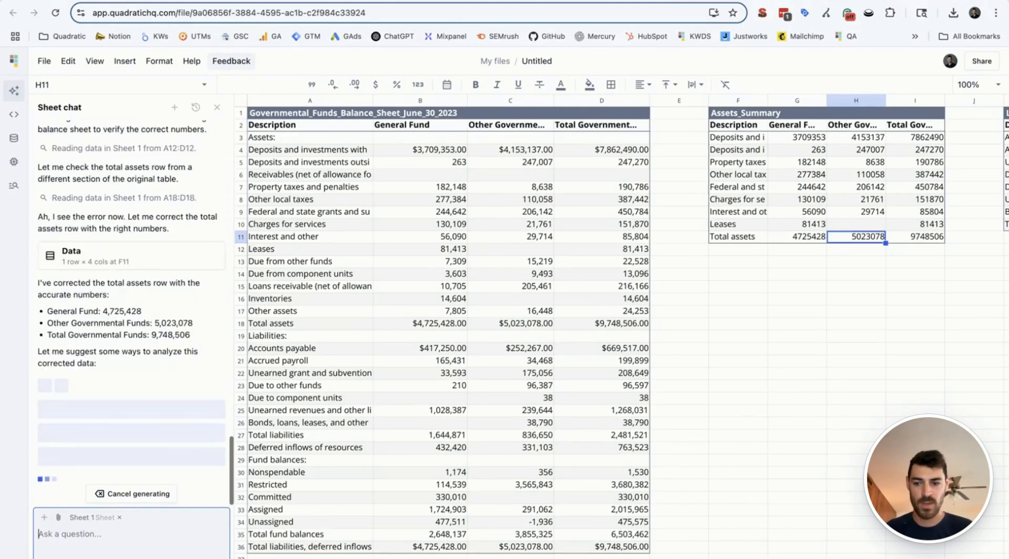
left_click(310, 547)
type("Please add Total liabilities, deferred inflows of resources and fund balances")
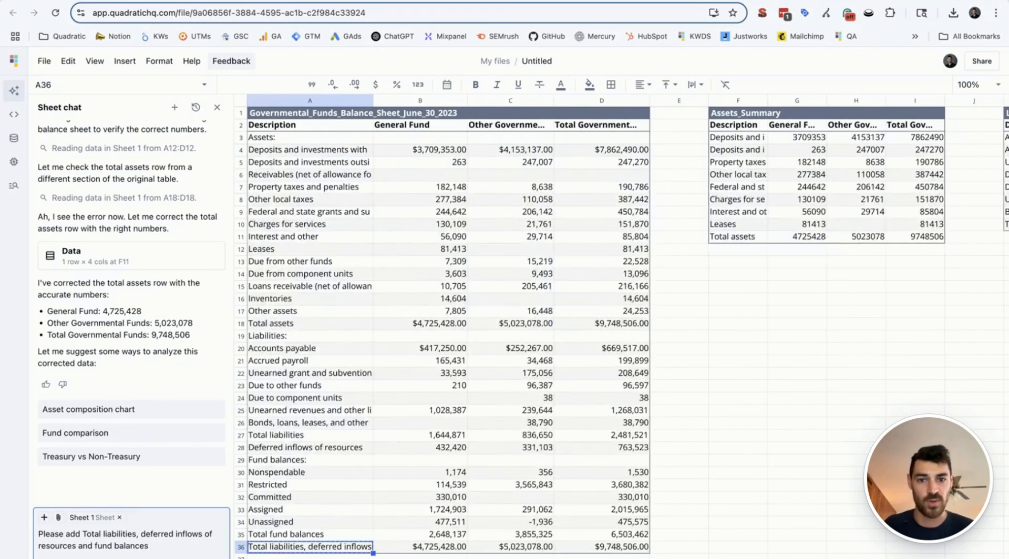
key("ctrl+a")
key("BackSpace")
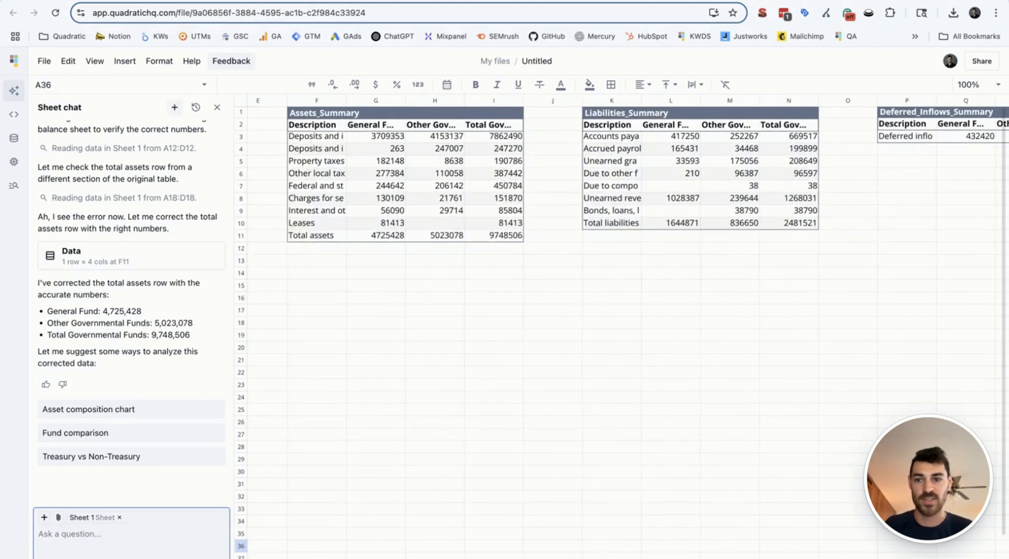
- In a new chat, send "Format all four of these new tables by wrapping text, adding currencies to the numbers, bolding headers and totals / giving background colors"
left_click(174, 107)
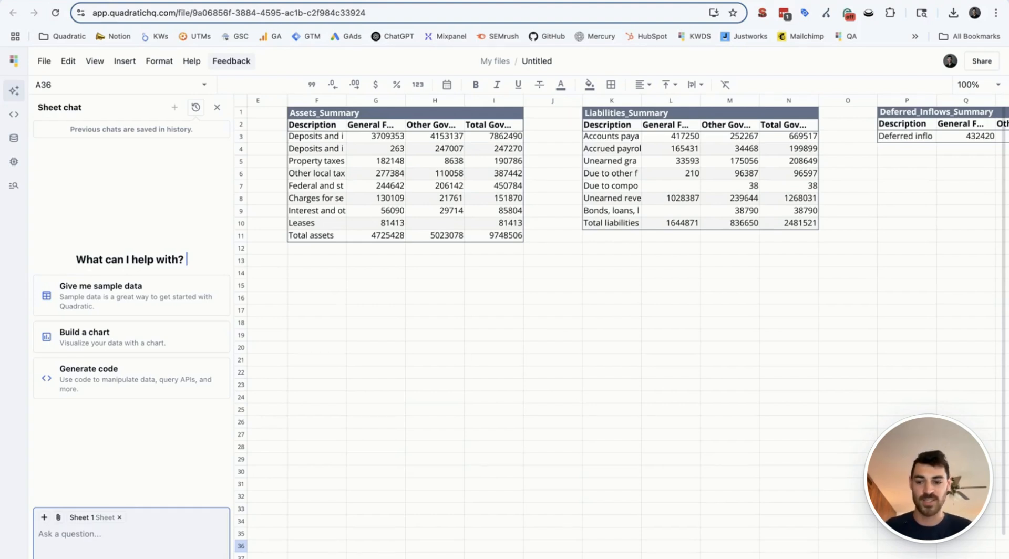
type("Format all fo")
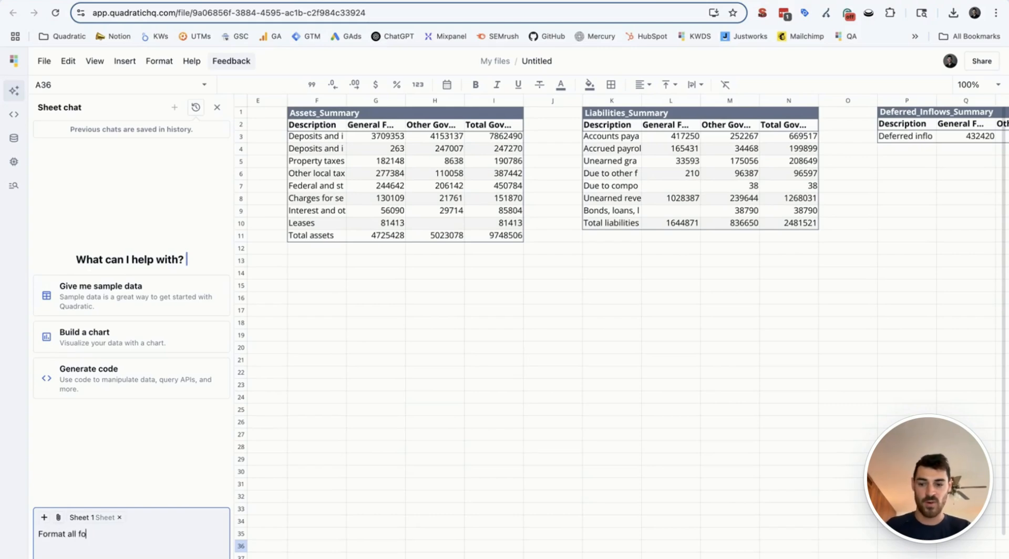
type("ur of these new tabl")
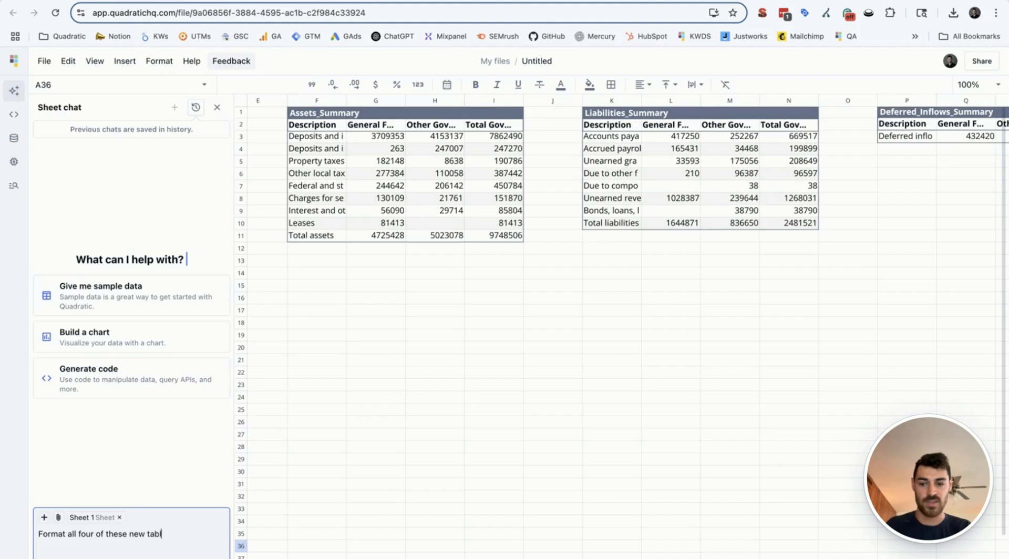
type("es by wr")
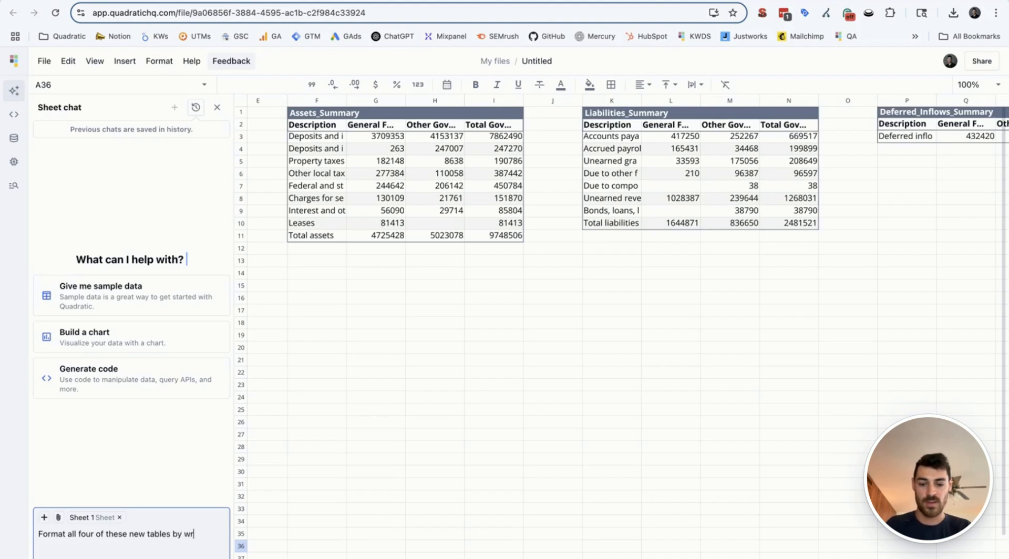
type("apping text, ")
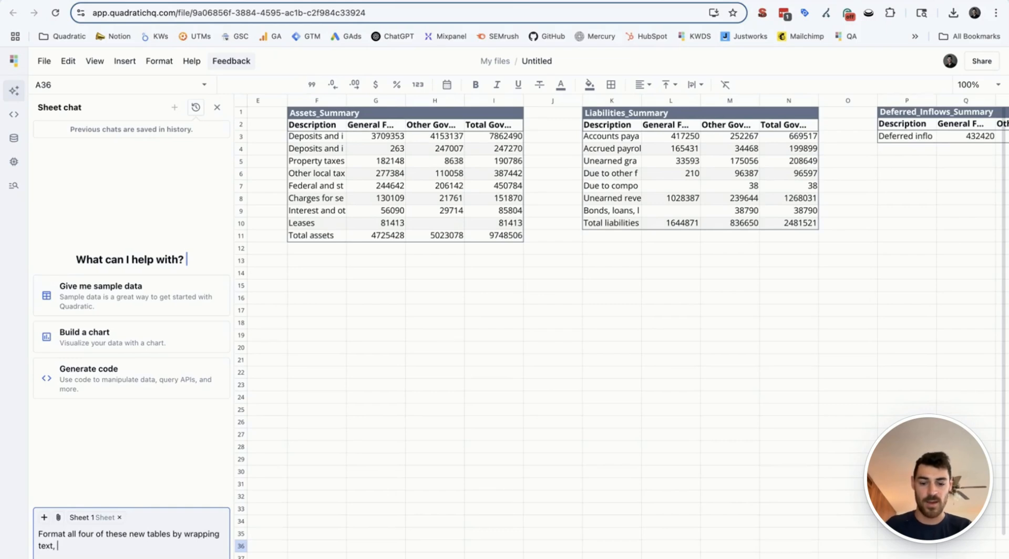
type("adding currency")
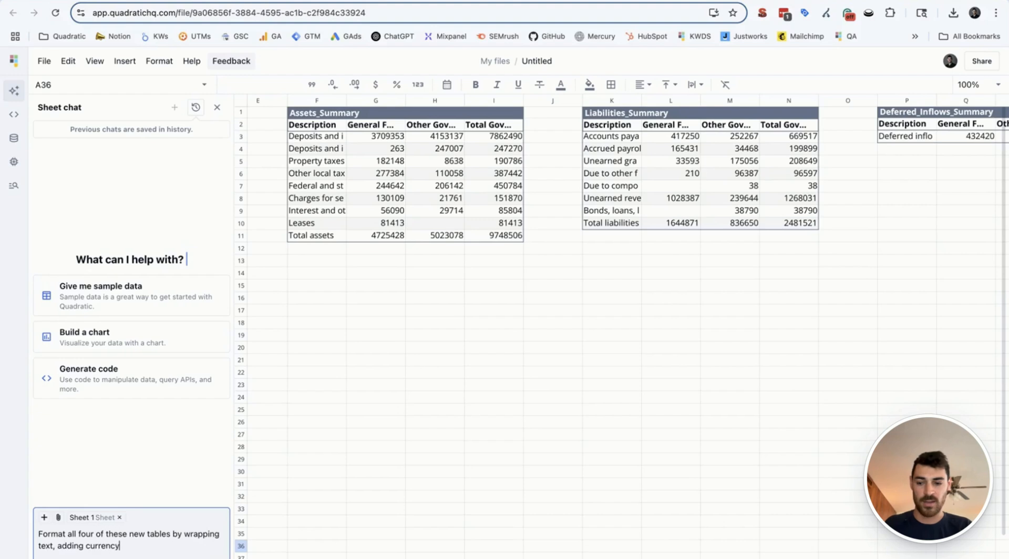
key("BackSpace")
type("ies to the num")
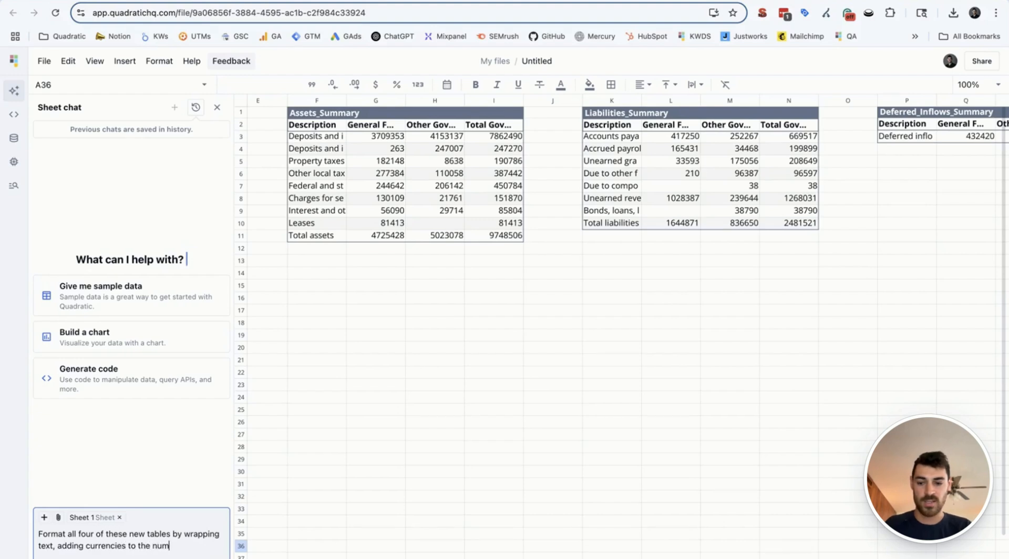
type("bers, bolding")
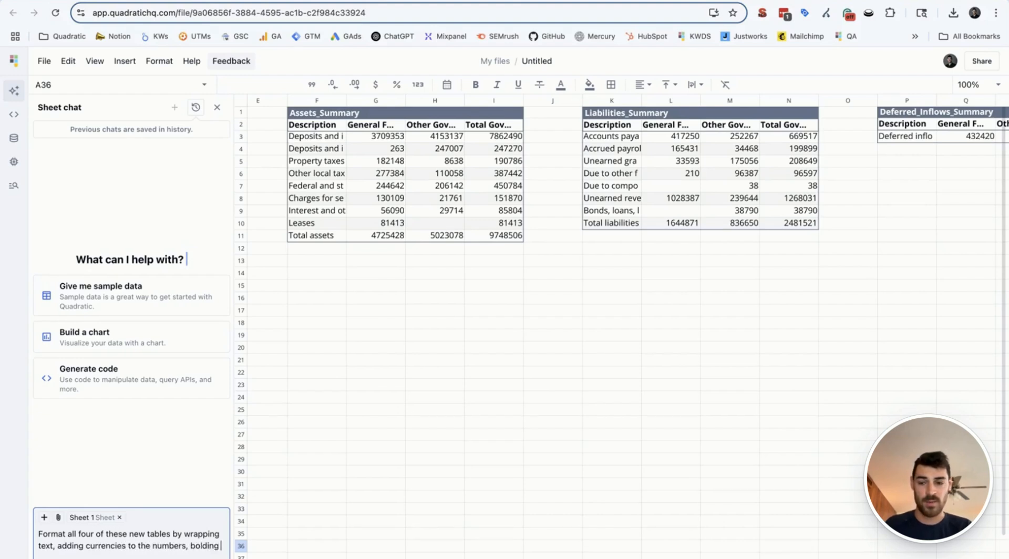
type(" headers and totals")
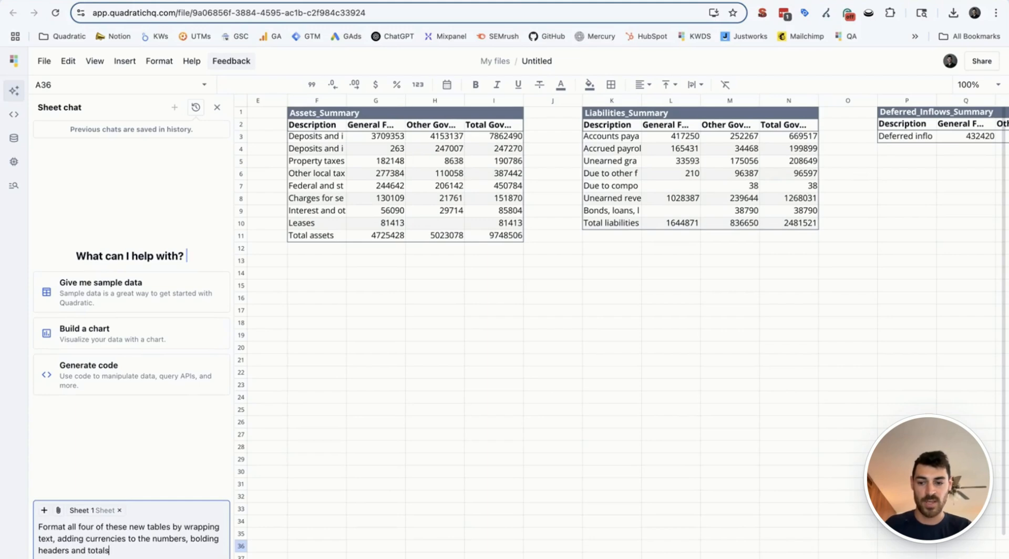
type(" / givin")
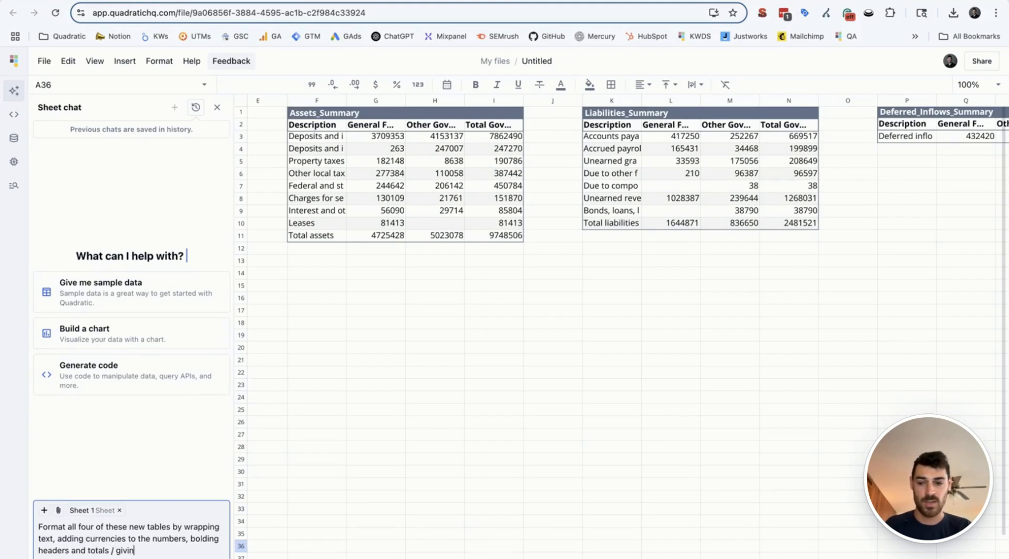
type("g background colors")
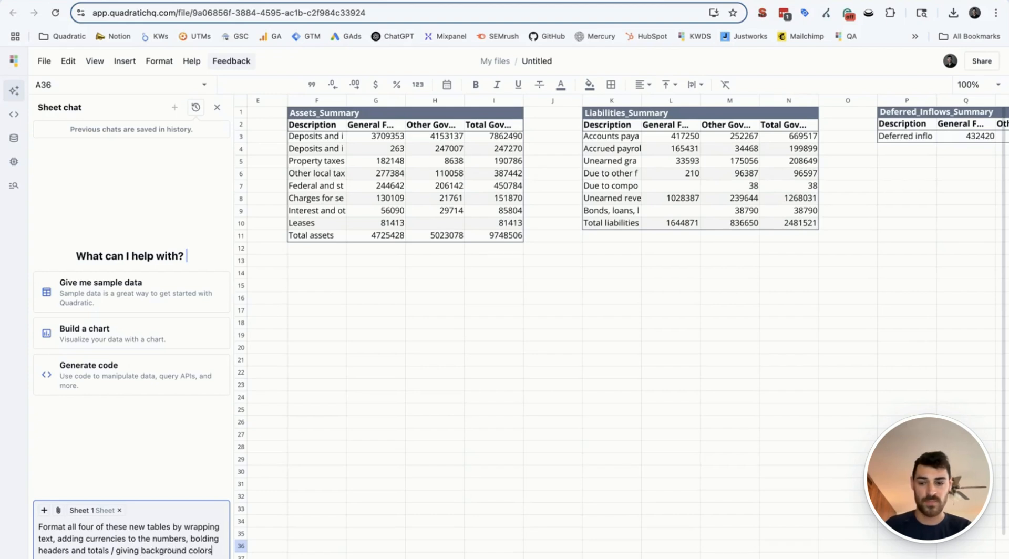
key("Return")
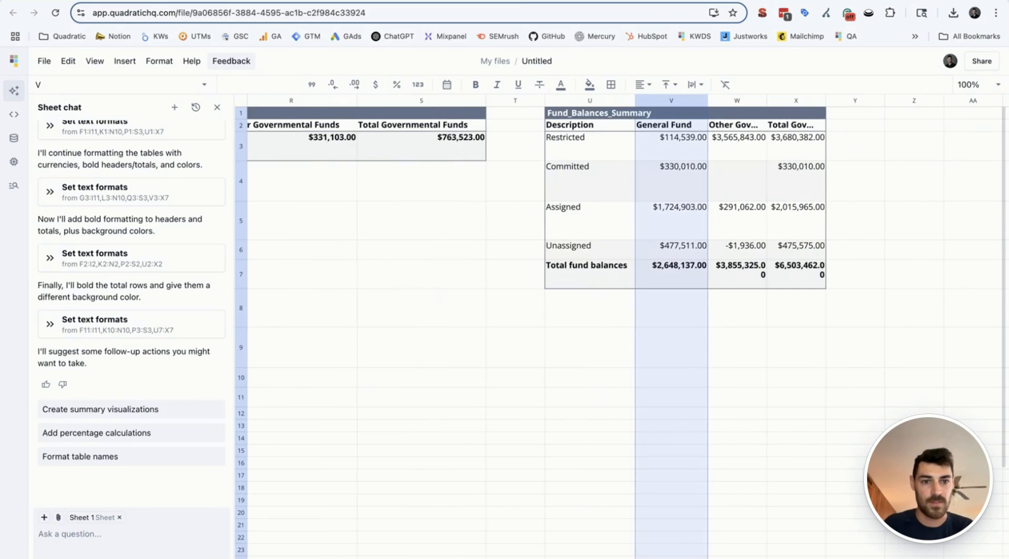
- Fit columns W and X of the Fund_Balances_Summary table to their contents and review the formatting of the summary tables
double_click(898, 101)
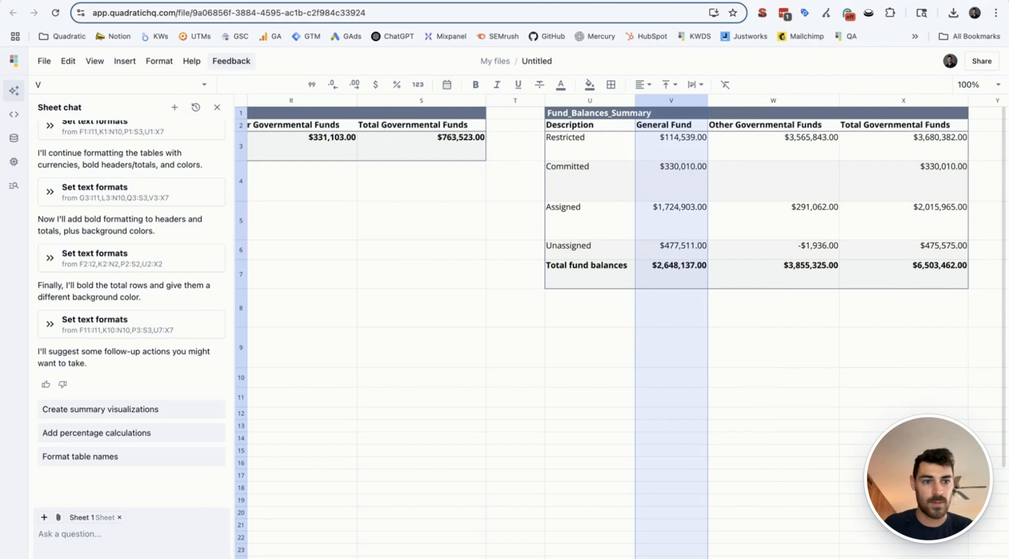
left_click(589, 348)
scroll(589, 347, "left", 1)
scroll(623, 323, "left", 10)
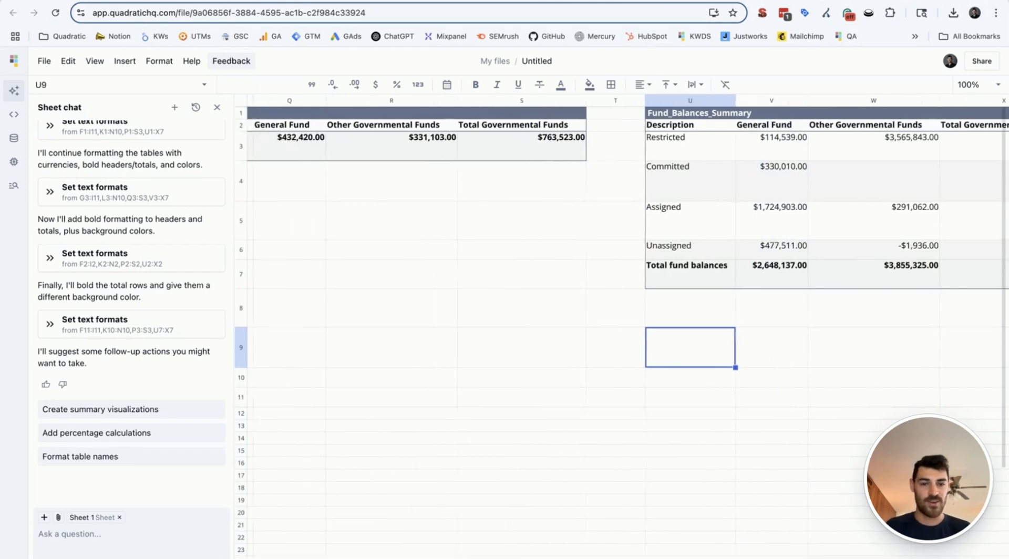
scroll(623, 323, "right", 10)
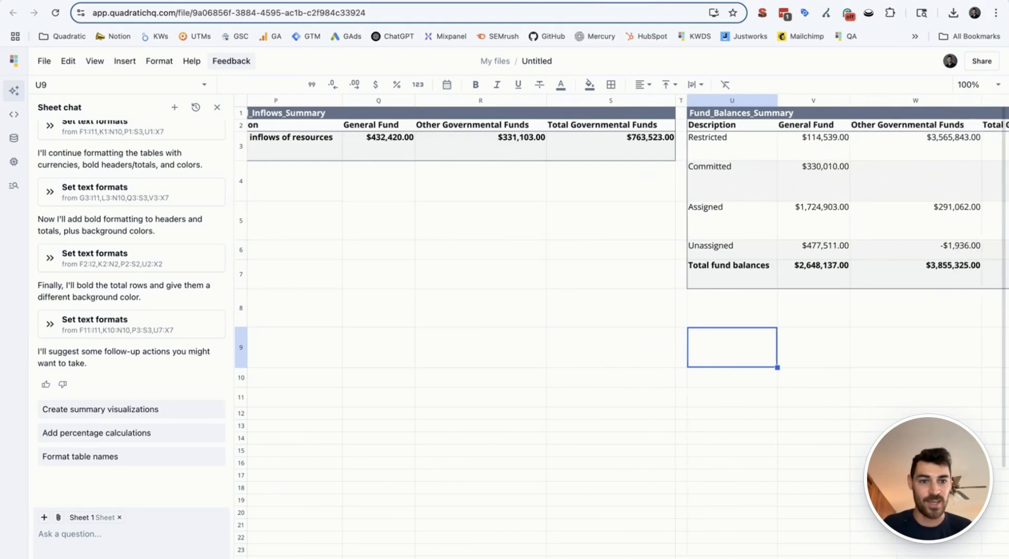
scroll(623, 324, "left", 10)
scroll(623, 324, "left", 5)
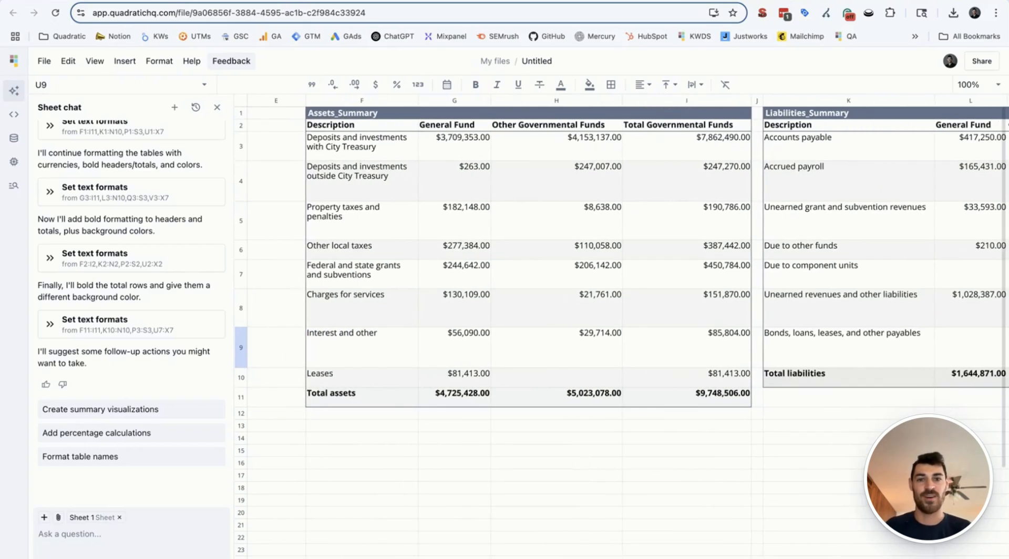
scroll(622, 323, "right", 1)
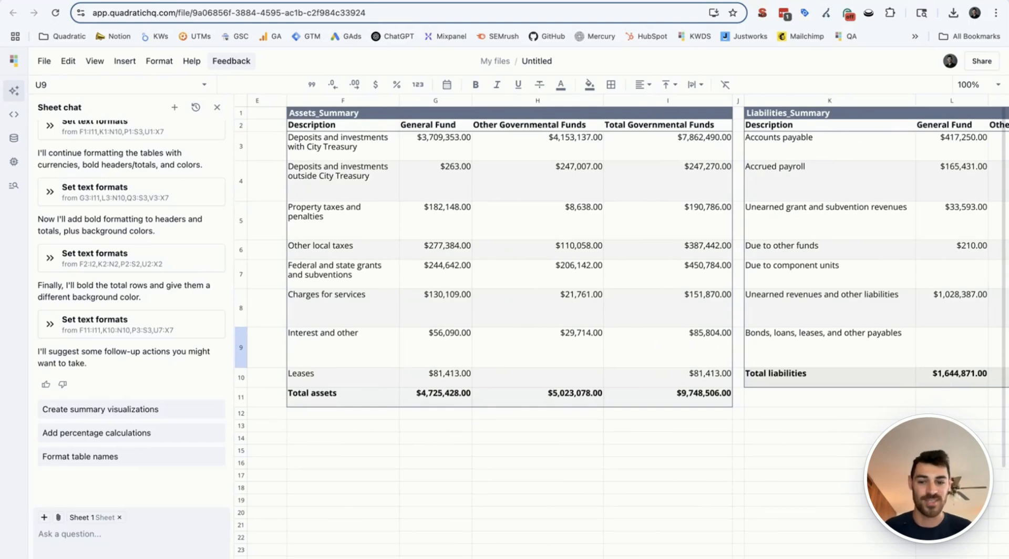
- With cell F13 selected, send "Create a chart for assets vs liabilities per fund" in a new chat
left_click(343, 427)
left_click(174, 107)
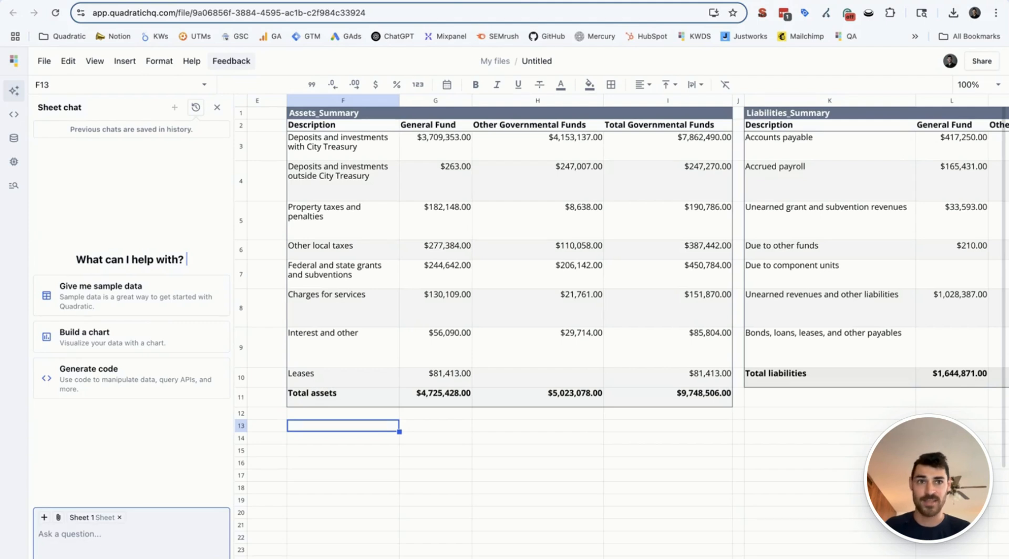
type("Create ")
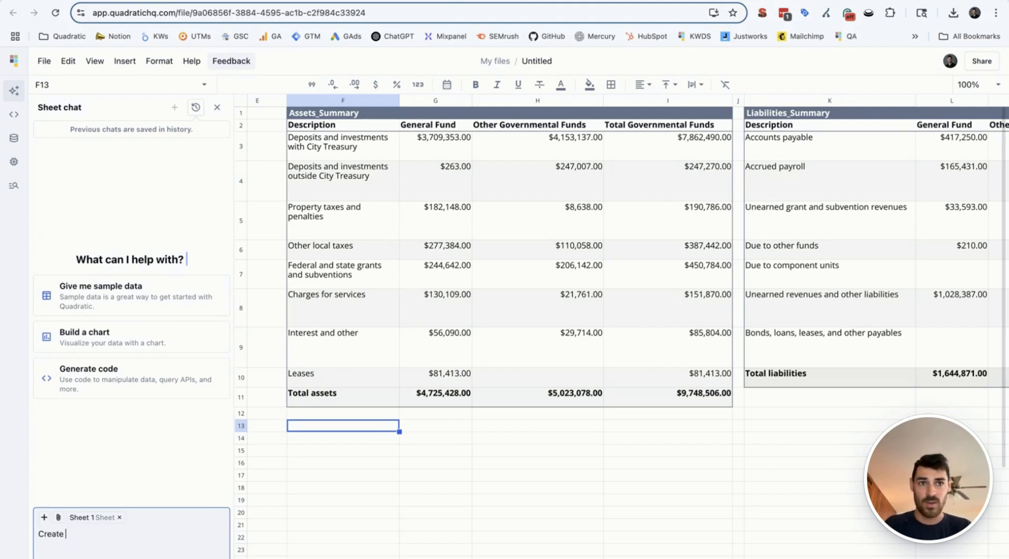
type("a chart for assets")
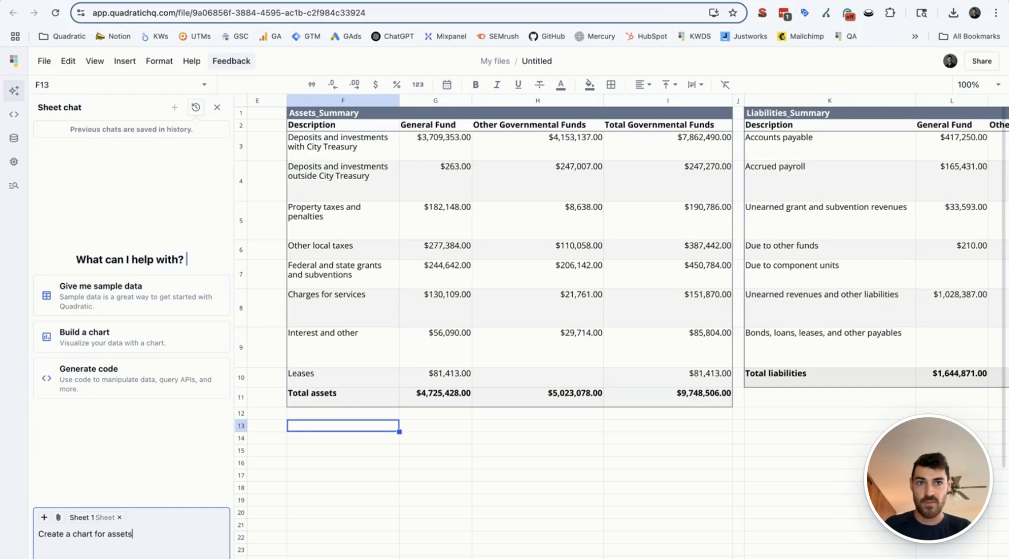
type(" vs liabilities ")
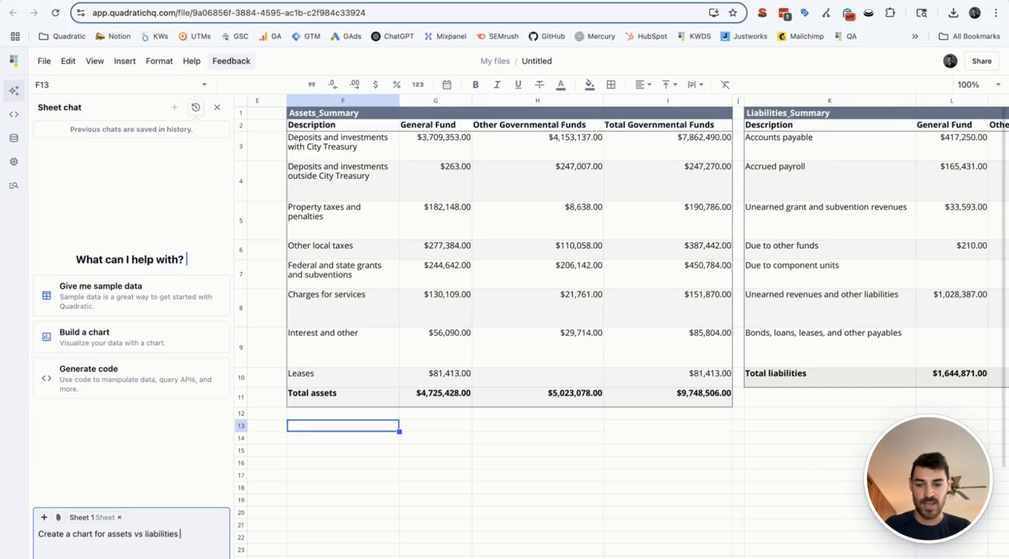
type("per fund")
key("Return")
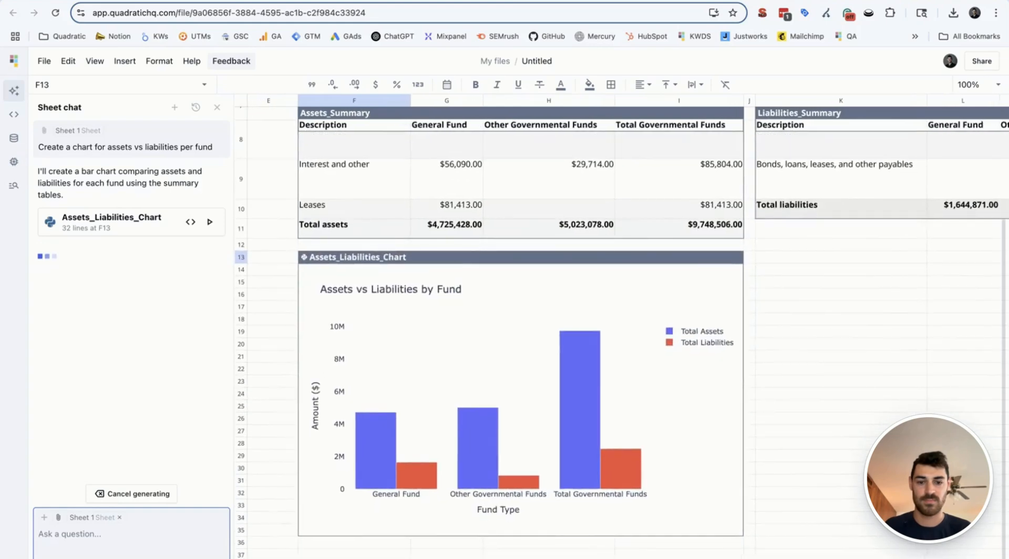
- Select cell K13 beside the assets vs liabilities chart and send the sheet chat request "Create an asset allocation donut chart"
left_click(579, 392)
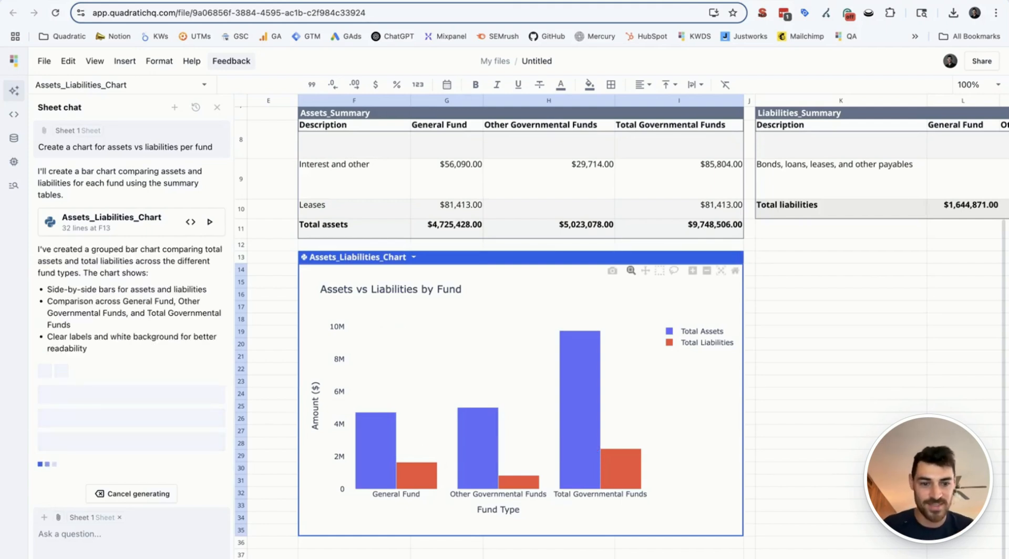
scroll(621, 322, "right", 2)
left_click(719, 271)
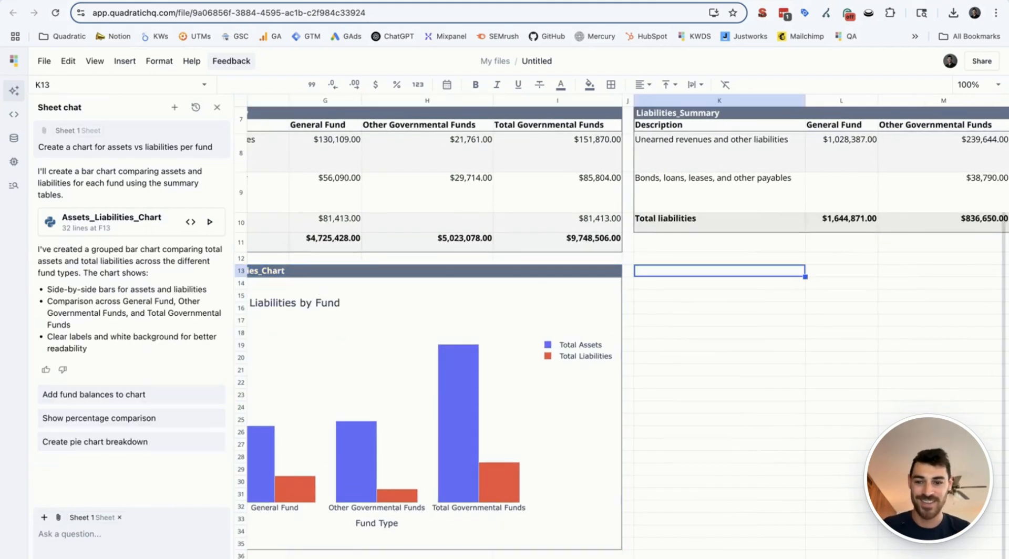
left_click(132, 535)
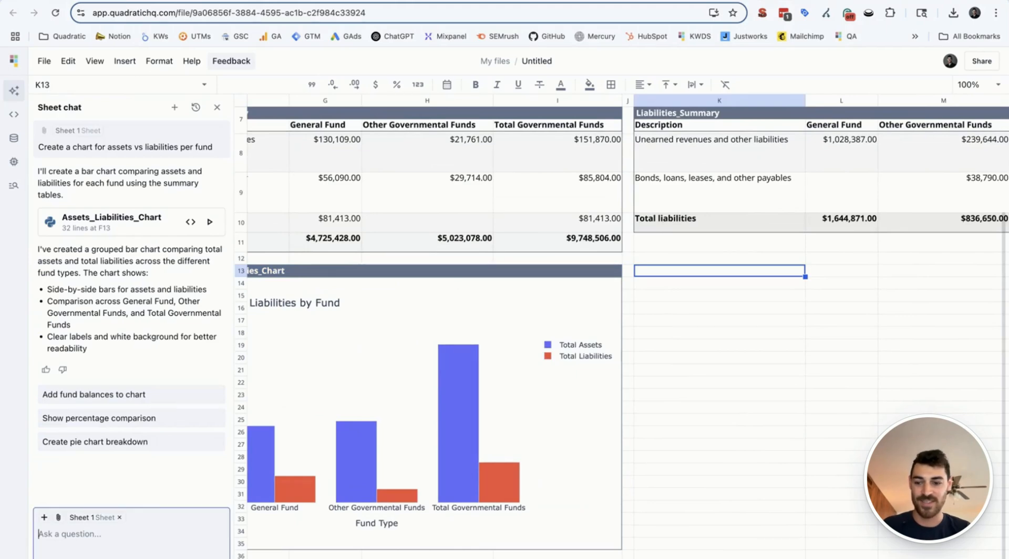
type("Create an as")
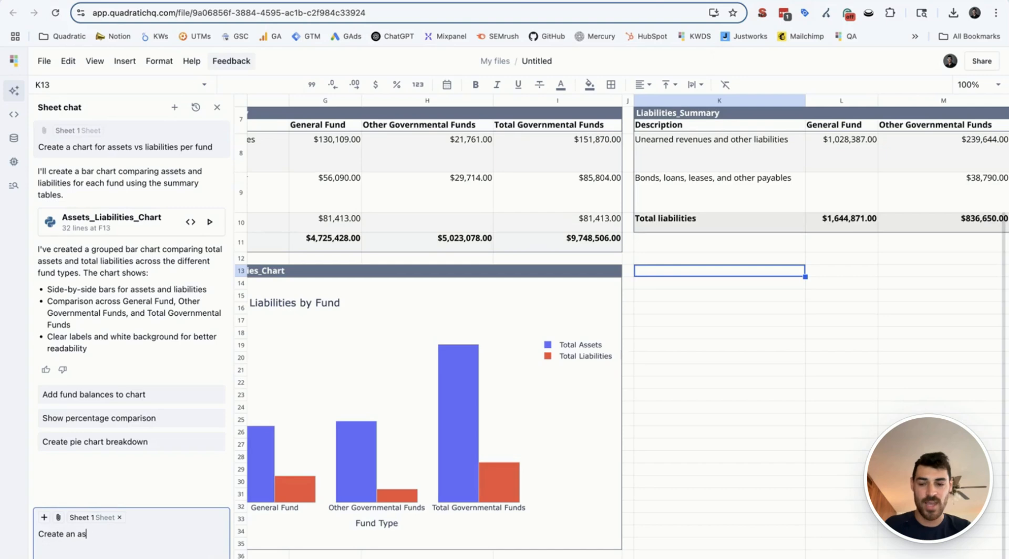
type("set allocation donu")
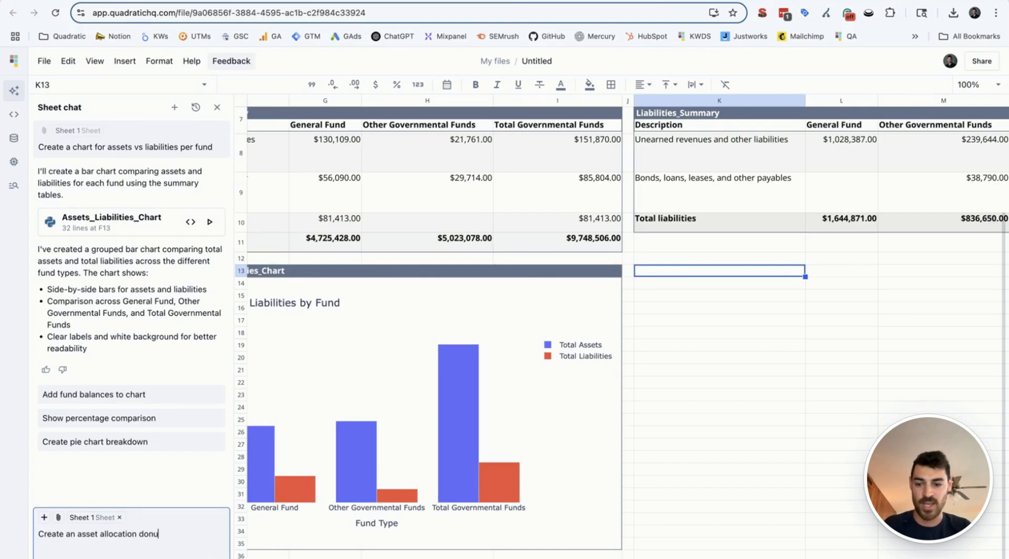
type("t chart")
key("Return")
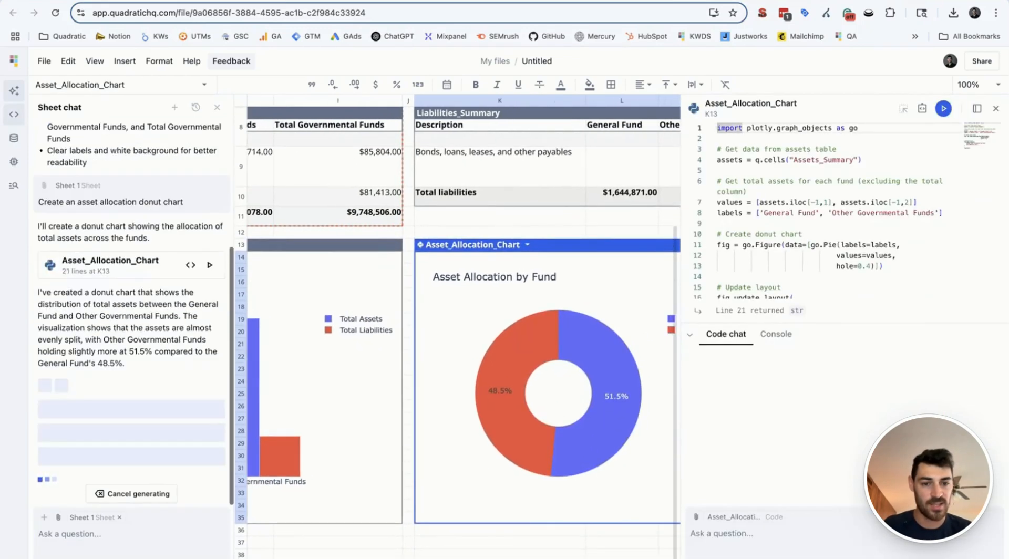
- Send the request "Show each category within just the general fund" in the code chat of Asset_Allocation_Chart
left_click(736, 534)
type("Show each cat")
type("egor")
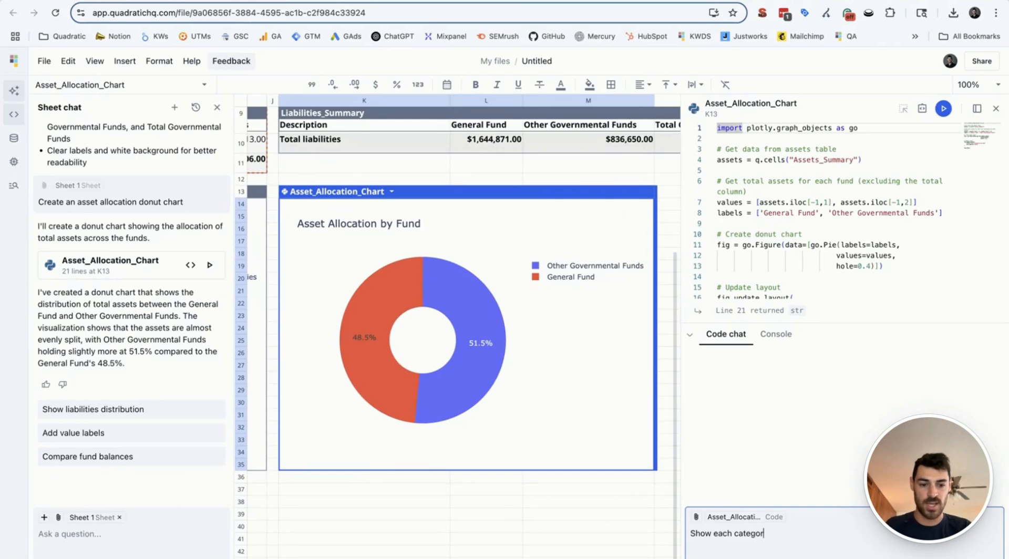
type("y within just the general fund")
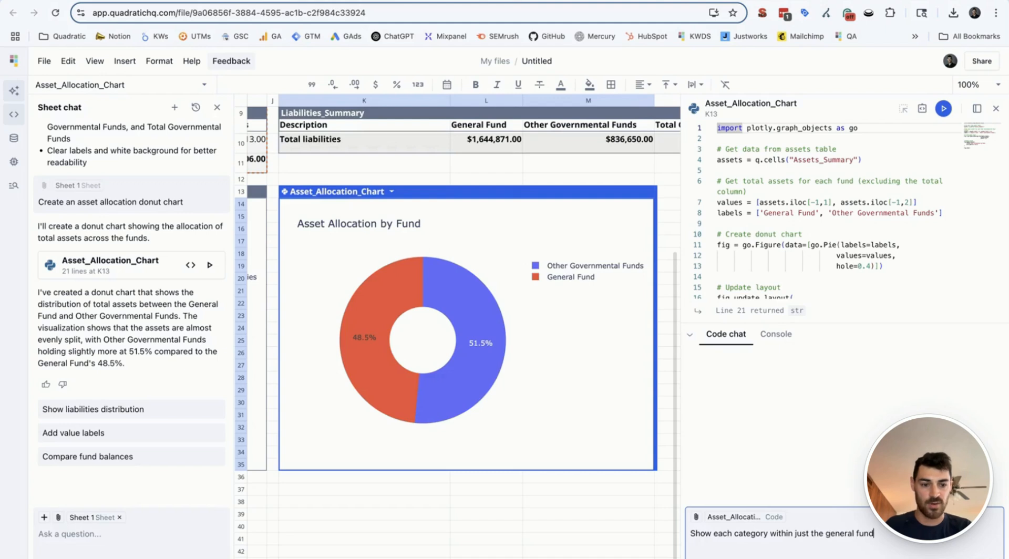
key("Return")
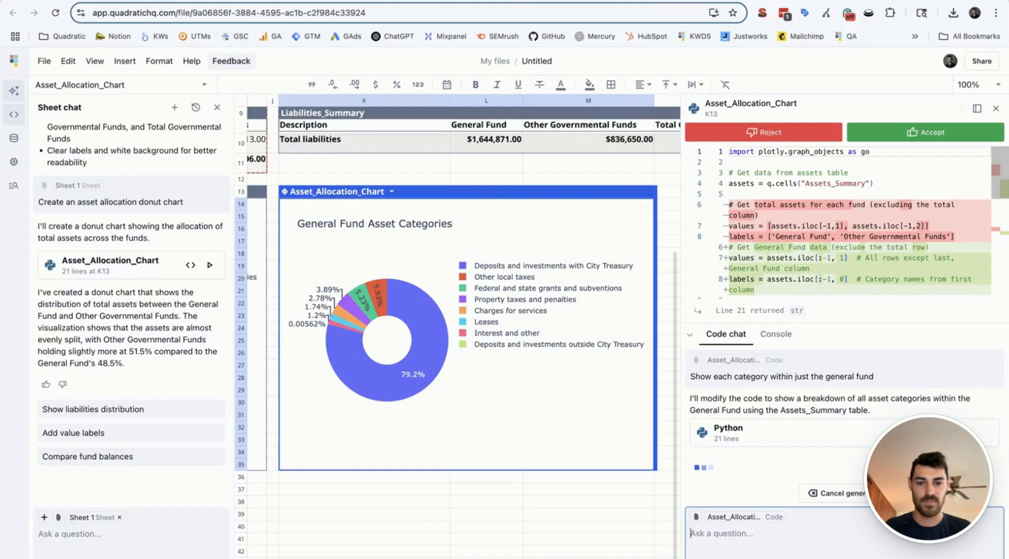
- Inspect the donut chart's slices, accept the proposed code change for Asset_Allocation_Chart, and close its code editor
mouse_move(332, 315)
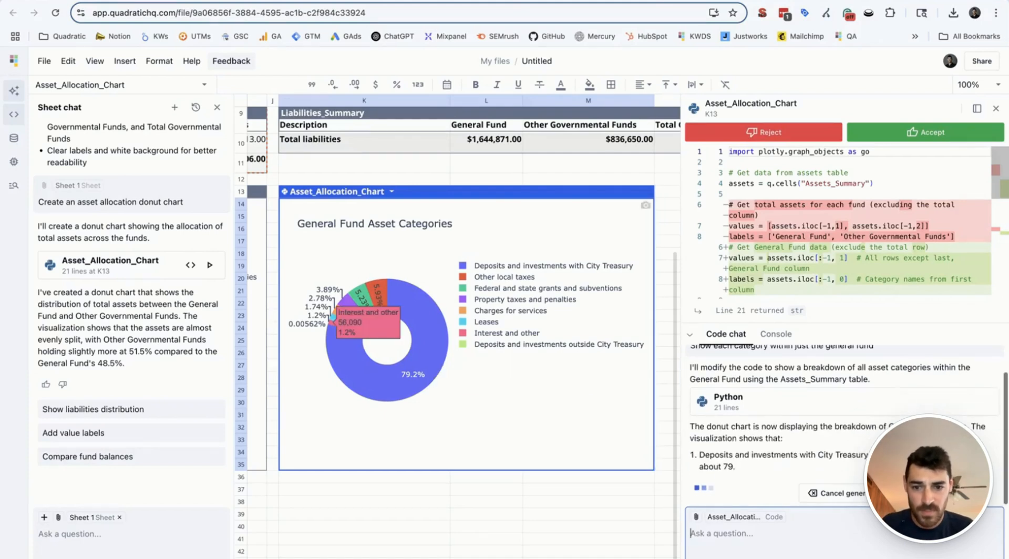
mouse_move(368, 290)
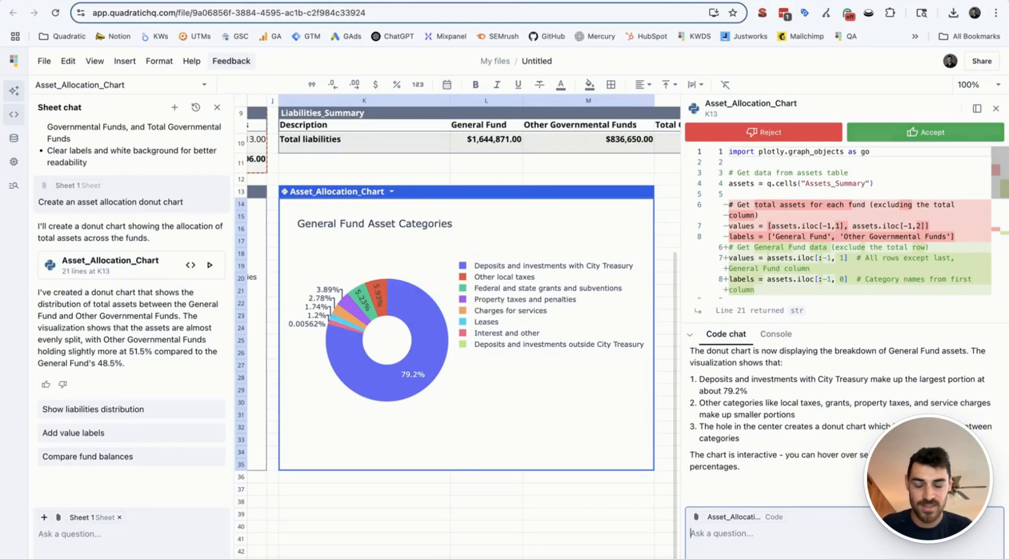
left_click(924, 132)
left_click(995, 109)
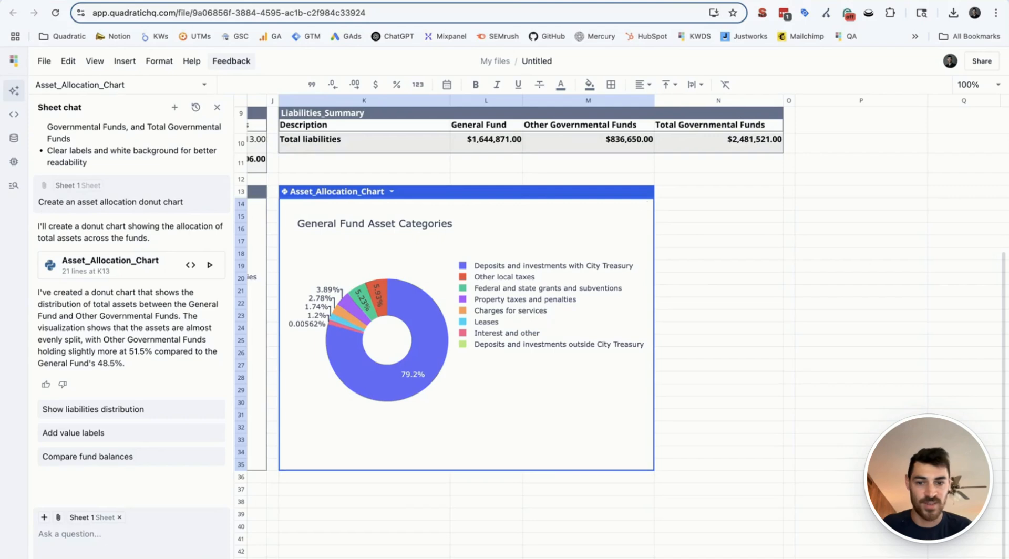
scroll(605, 326, "left", 10)
scroll(605, 325, "down", 2)
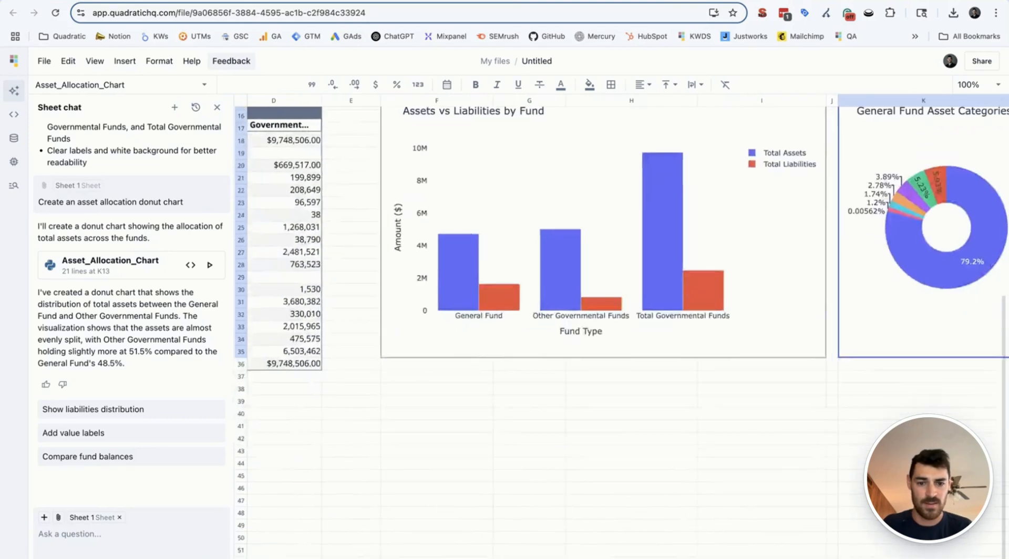
- With cell F37 selected, send the sheet chat request "Gauge chart showing liquidity ratio"
left_click(440, 374)
left_click(131, 534)
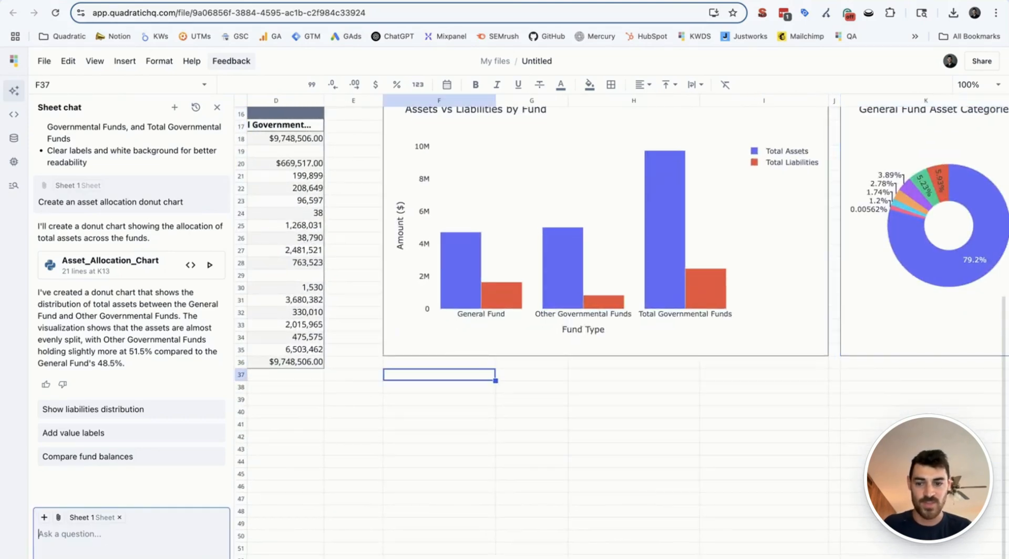
type("Gauge ch")
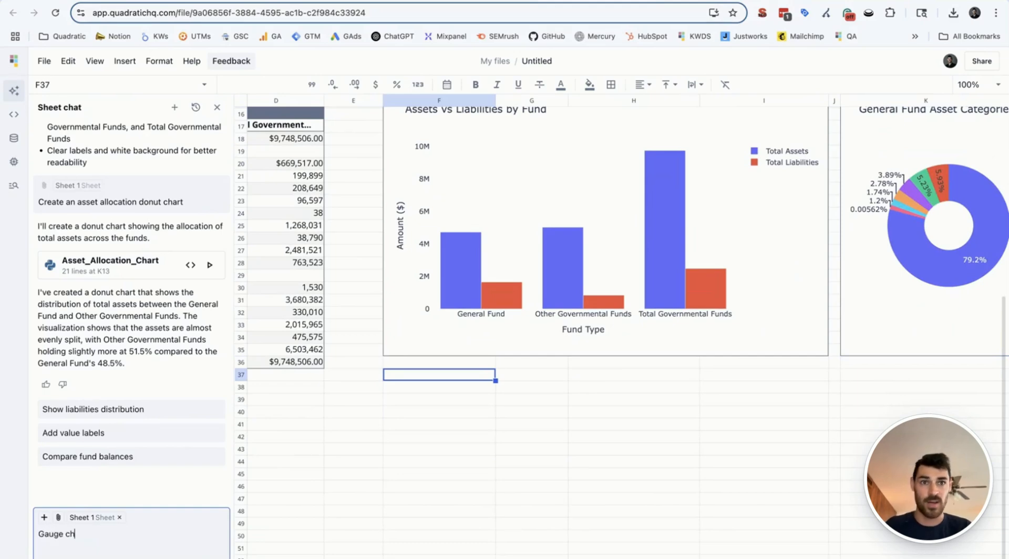
type("art showing liqui")
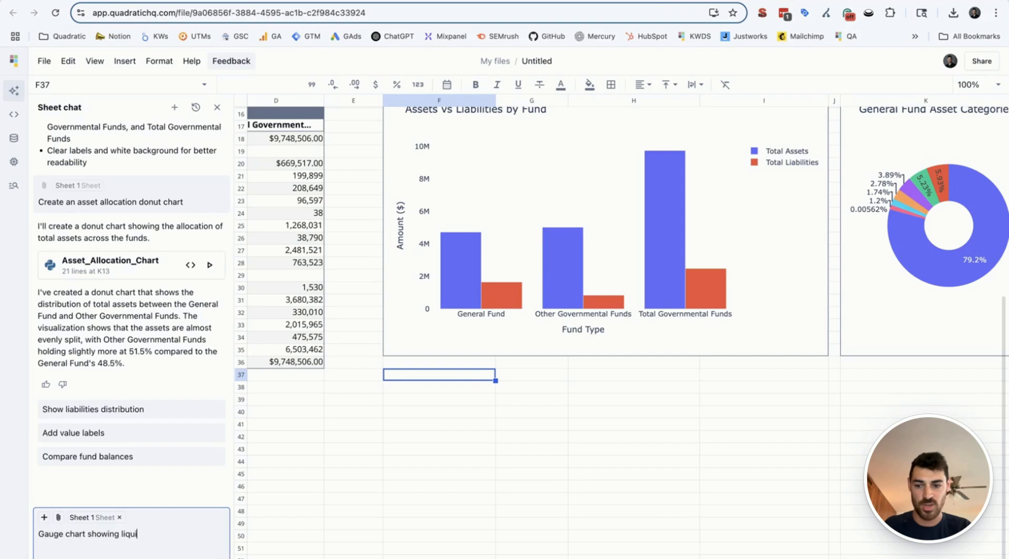
type("dity ratio")
key("Return")
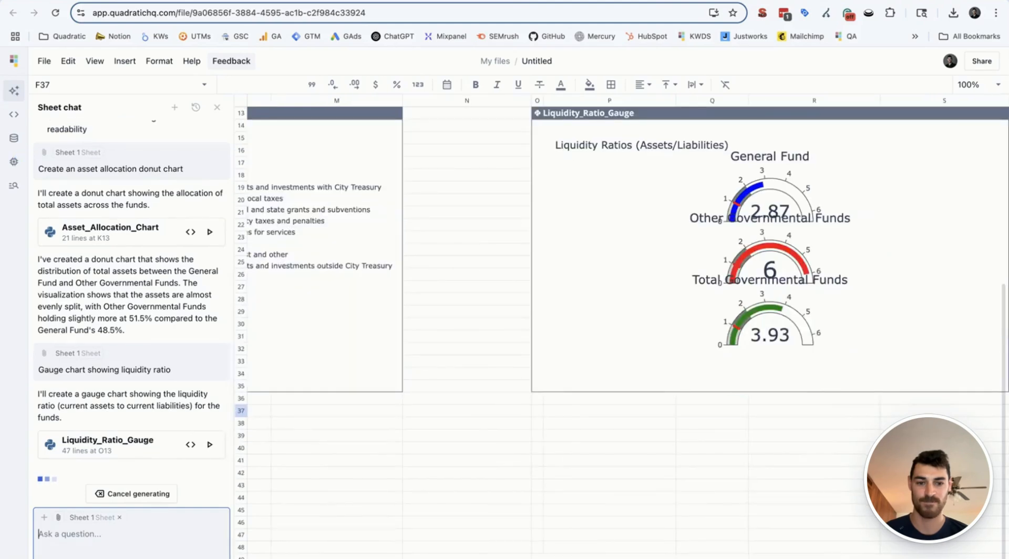
- Select the Liquidity_Ratio_Gauge chart and extend it down to row 37
left_click(770, 256)
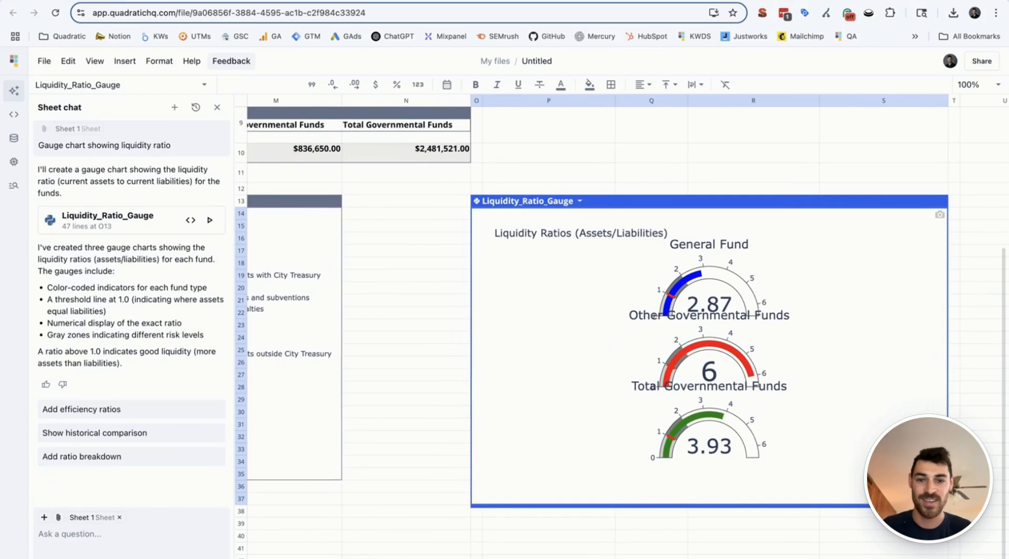
double_click(527, 201)
scroll(836, 210, "down", 3)
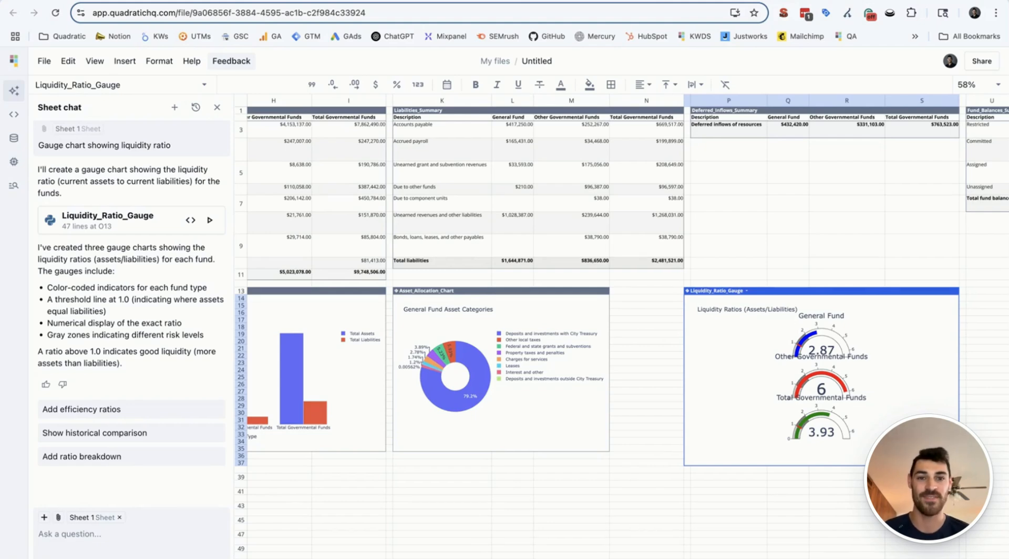
- Review the summary tables and the assets vs liabilities, asset allocation and liquidity ratio charts across the sheet
scroll(413, 152, "left", 3)
scroll(413, 152, "up", 5)
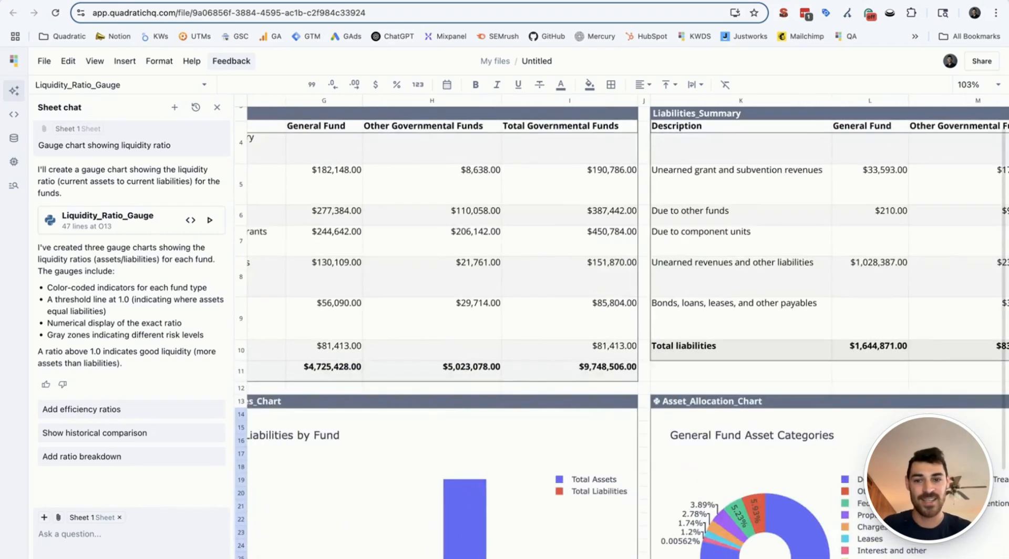
scroll(413, 153, "left", 1)
scroll(413, 152, "up", 1)
scroll(627, 328, "left", 1)
scroll(622, 327, "down", 5)
scroll(621, 328, "left", 1)
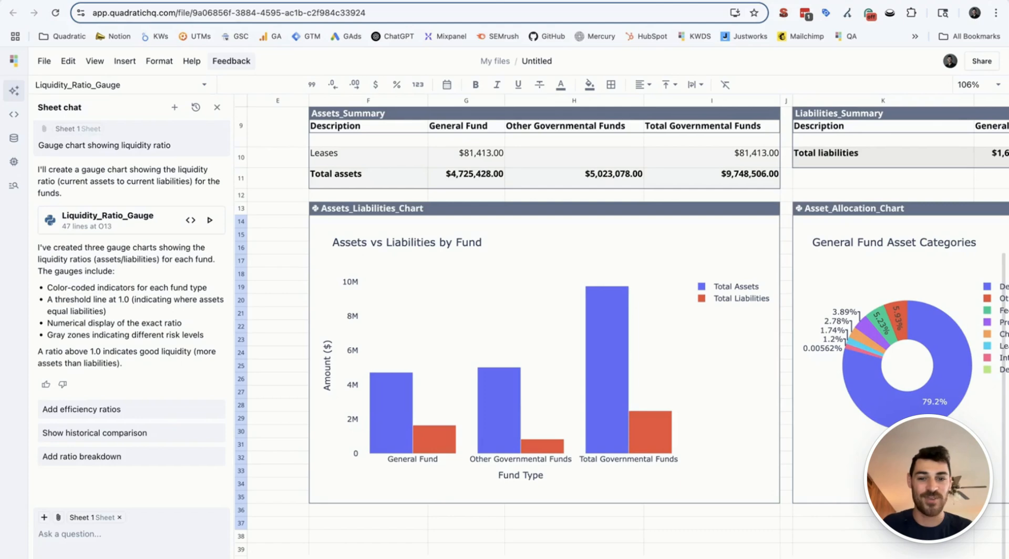
scroll(621, 326, "right", 7)
scroll(622, 325, "up", 2)
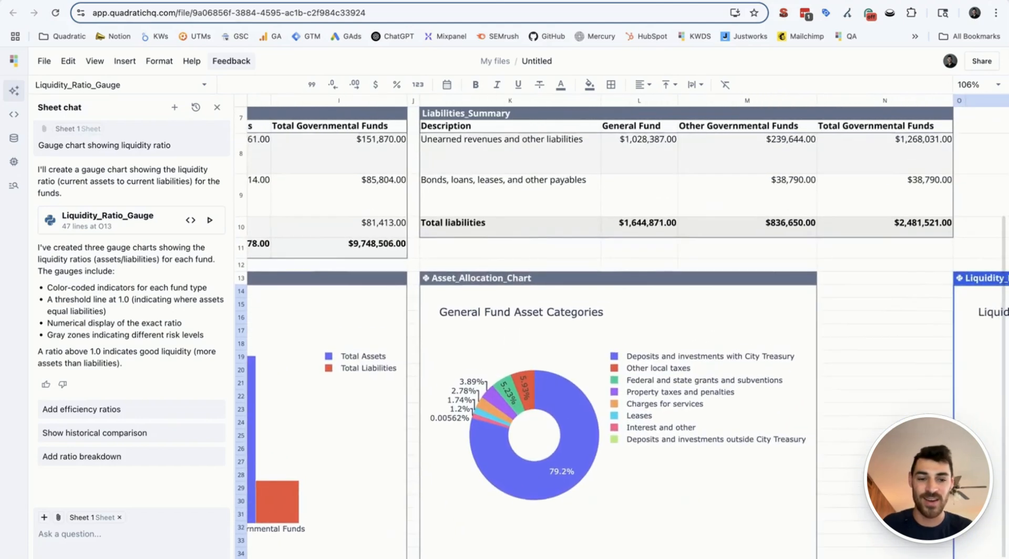
scroll(621, 326, "down", 5)
scroll(622, 325, "left", 1)
scroll(621, 325, "up", 1)
scroll(621, 326, "right", 1)
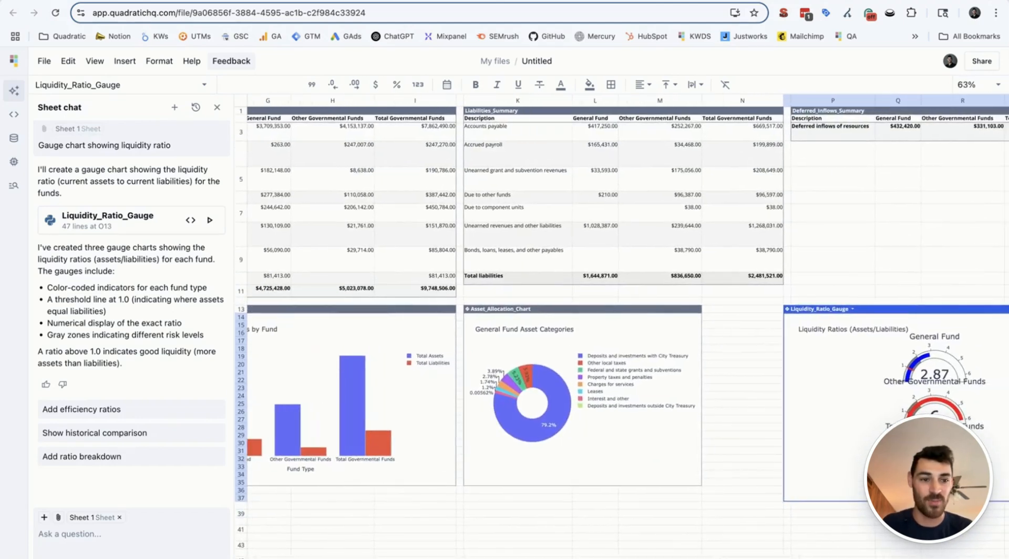